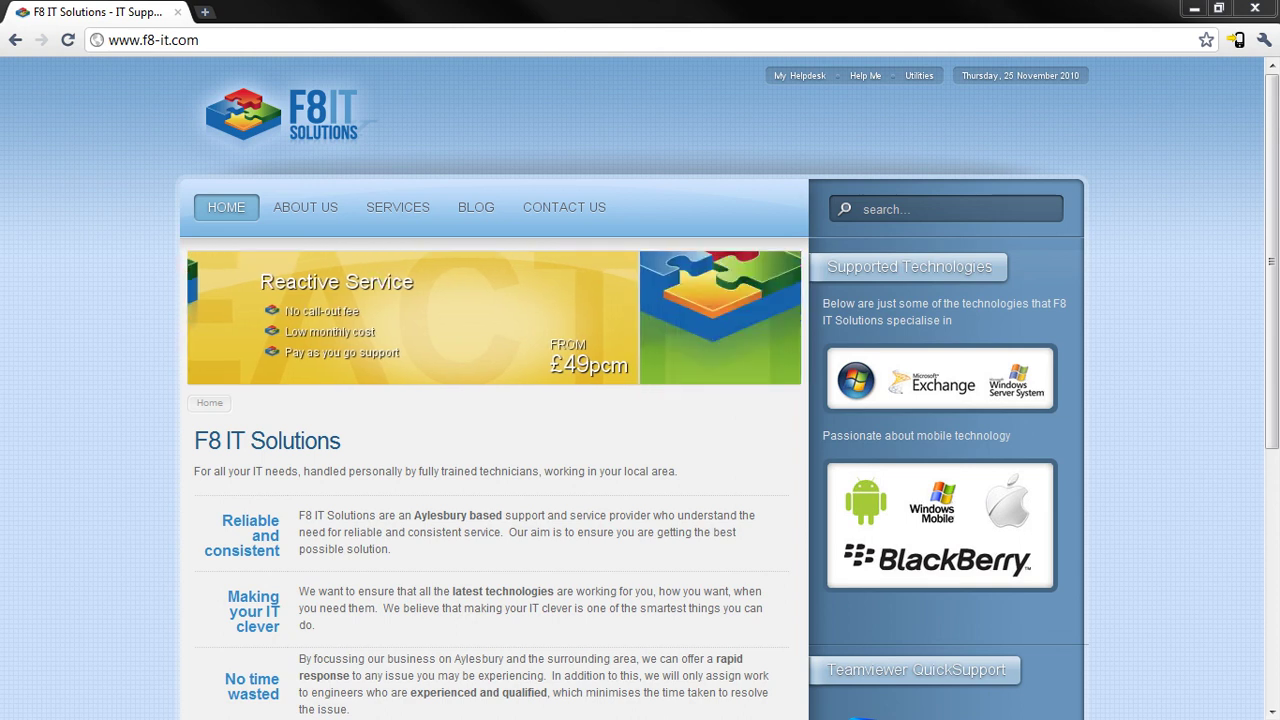
click(682, 435)
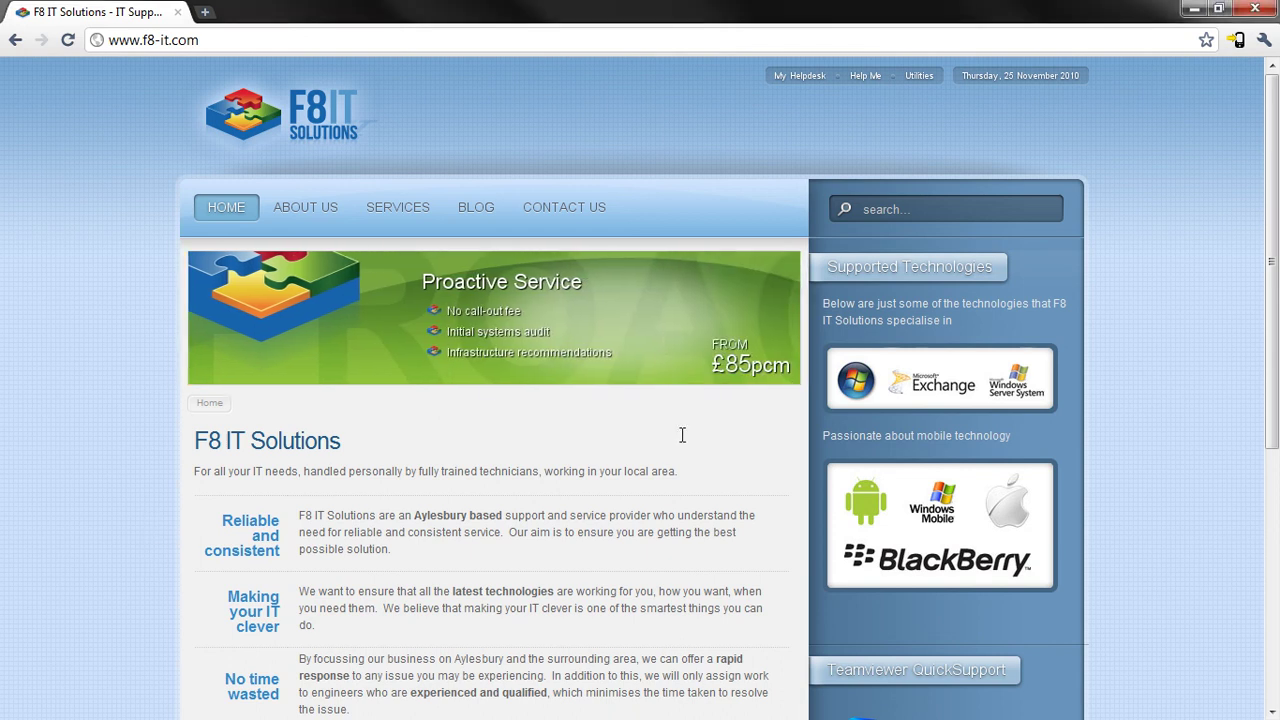
scroll(540, 345, down, 1)
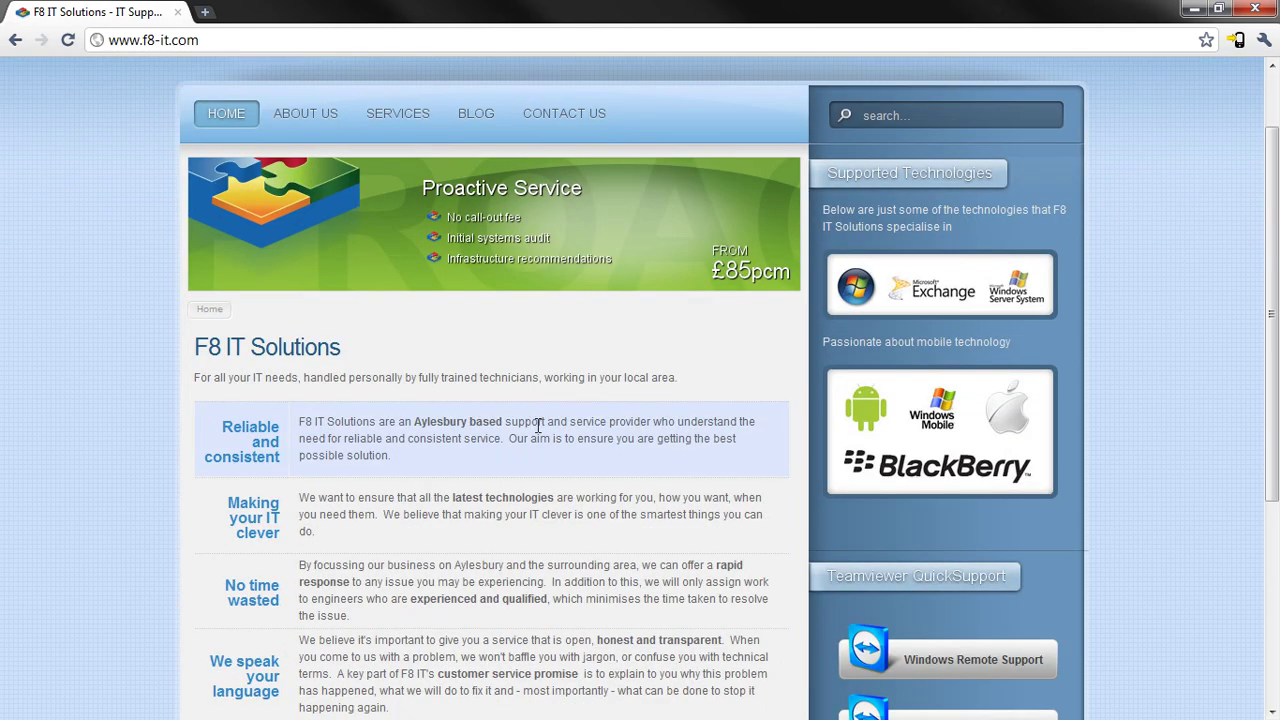
scroll(620, 410, up, 1)
scroll(603, 440, down, 4)
scroll(603, 440, up, 4)
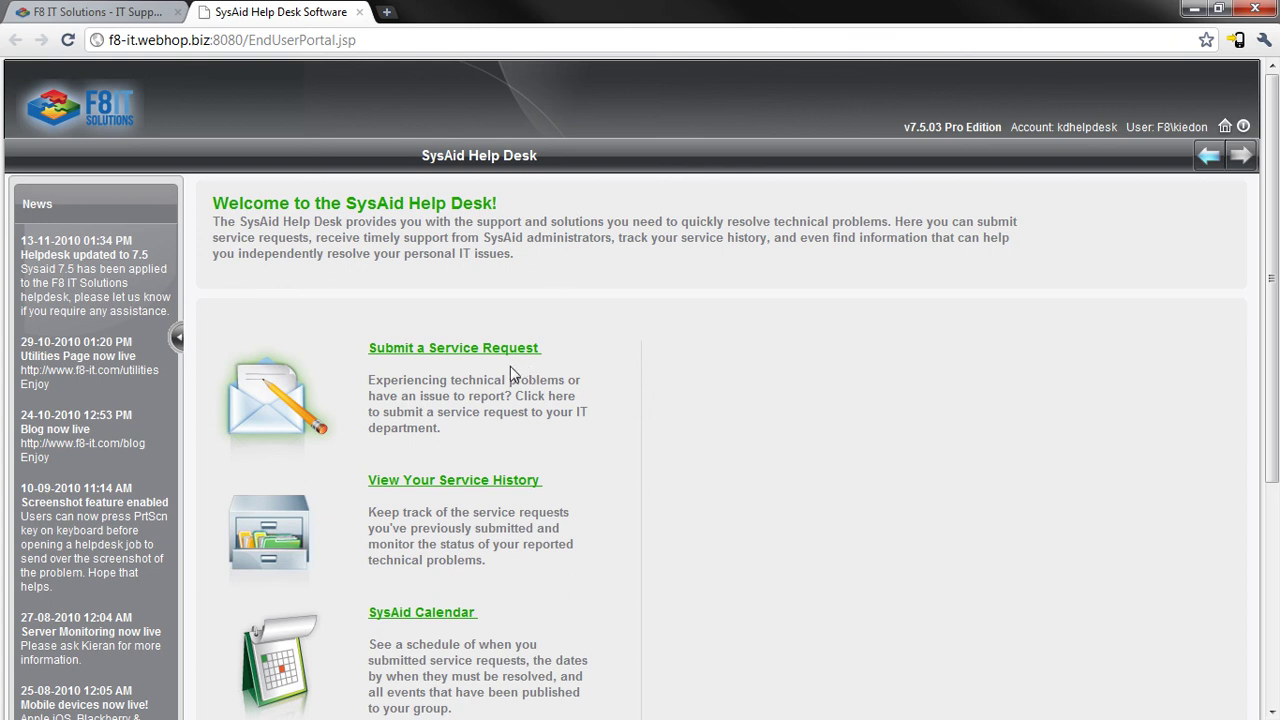
Step: Open the form for submitting a new service request from the help desk portal
click(474, 356)
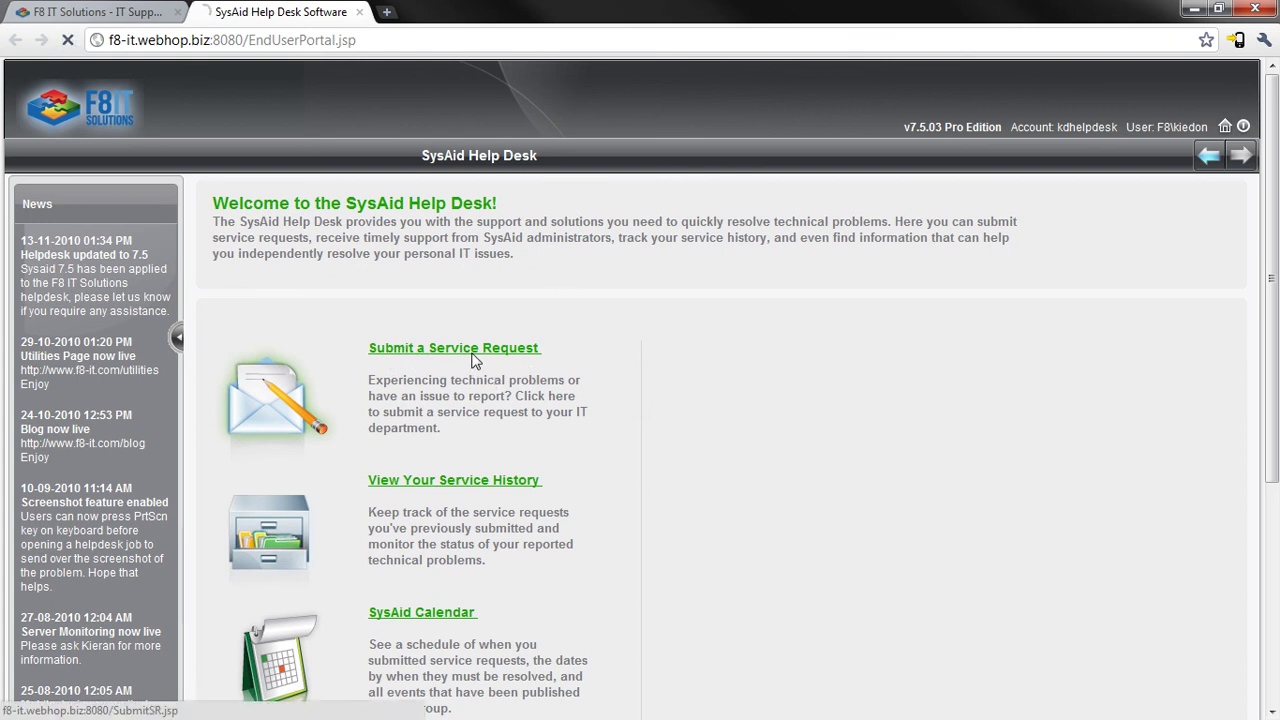
scroll(822, 418, down, 1)
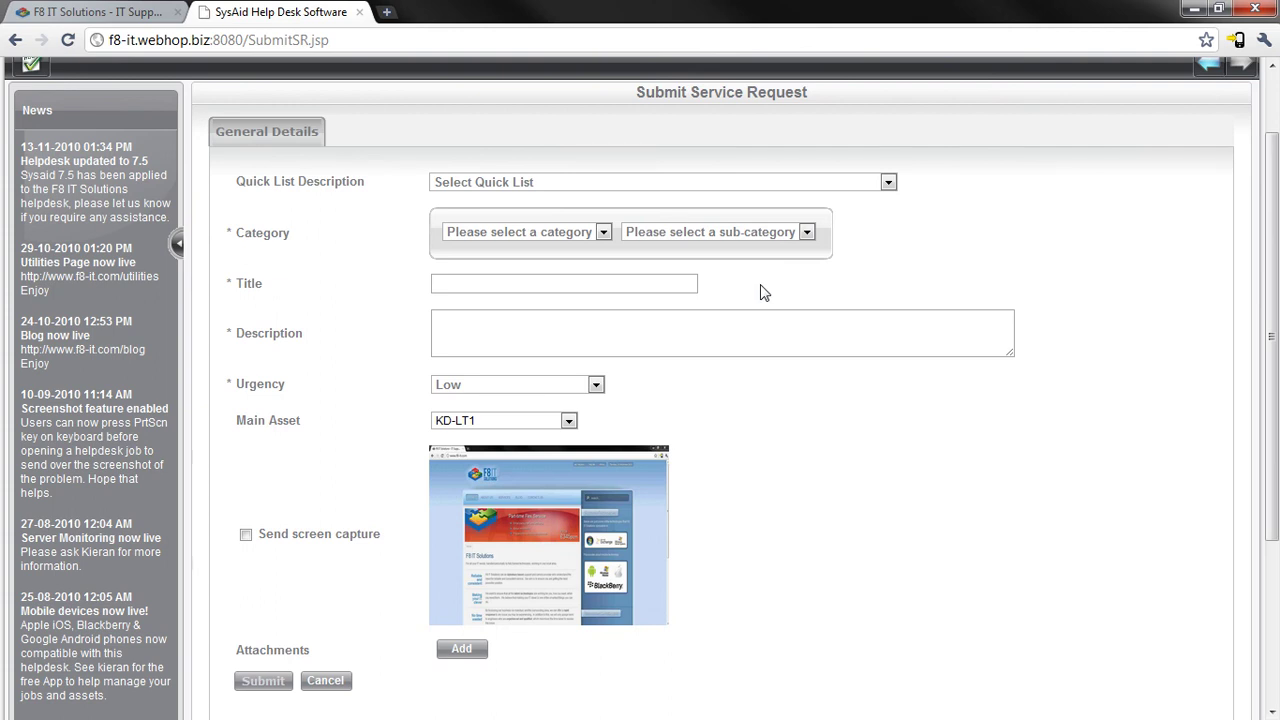
scroll(760, 284, up, 1)
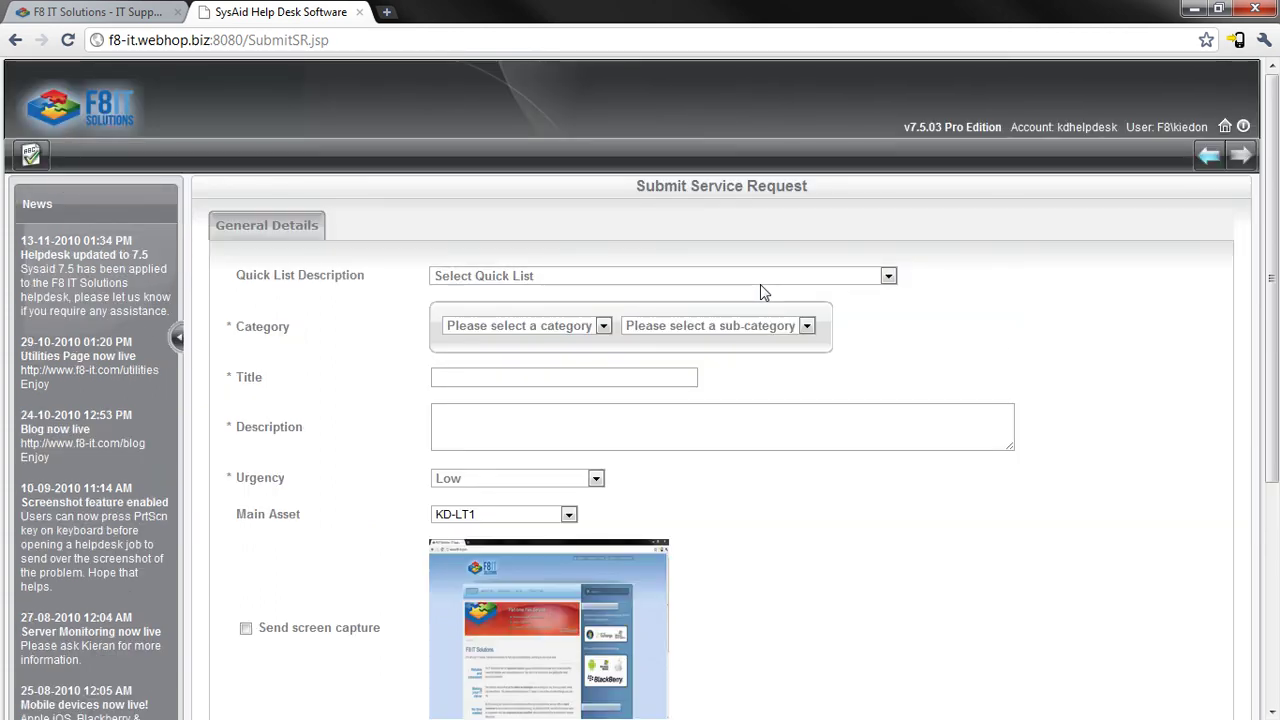
Step: Try the New user, Unreliable Internet Access and Setup printers for new or relocated user quick list templates, and reset the quick list selection
click(764, 279)
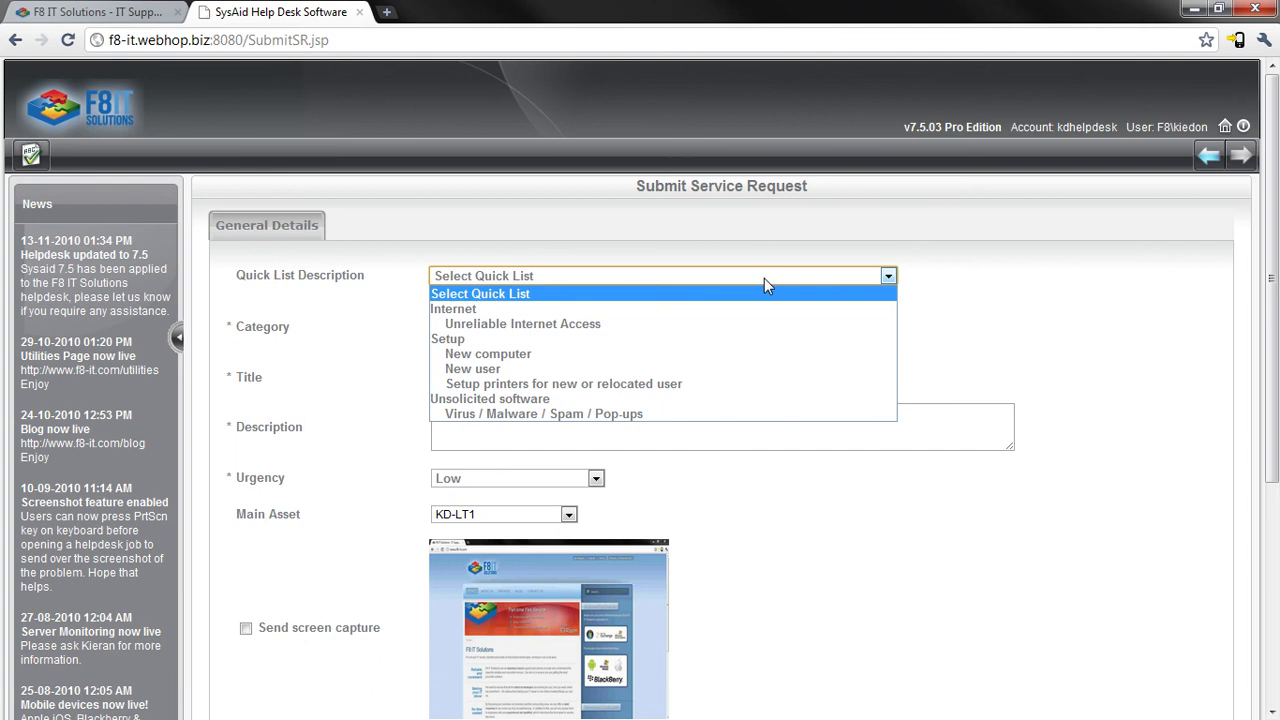
click(538, 371)
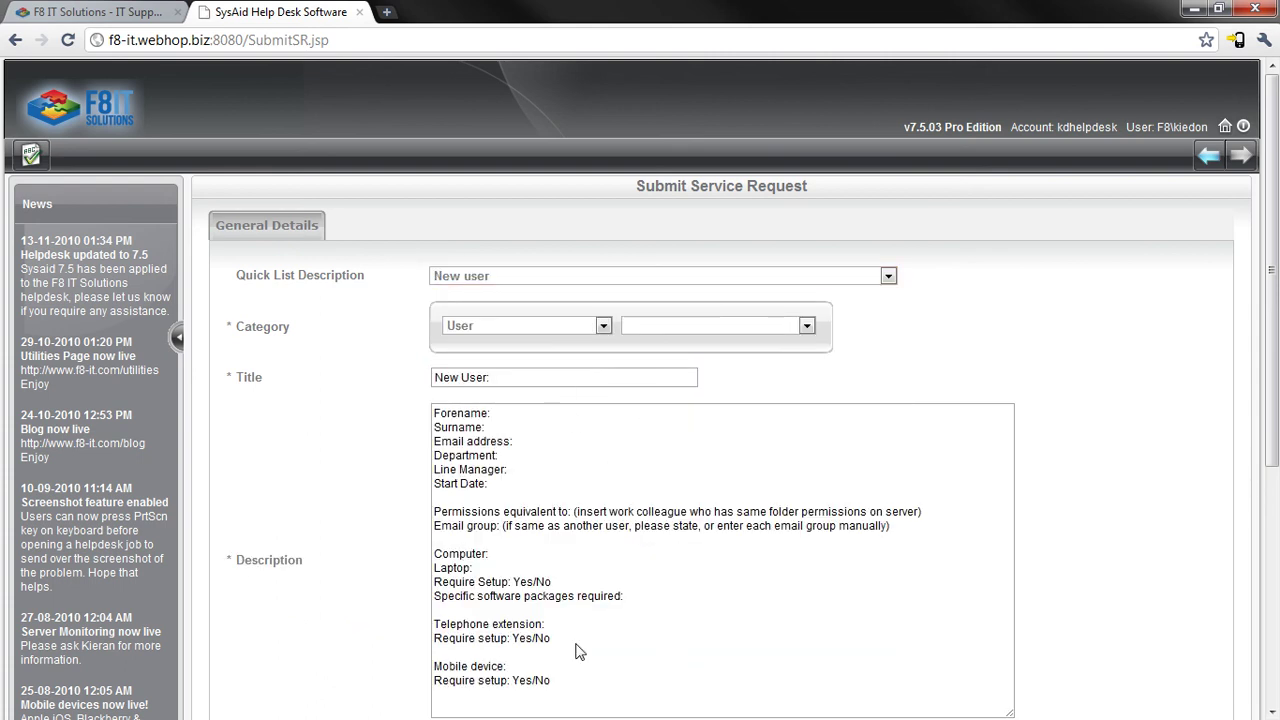
click(508, 276)
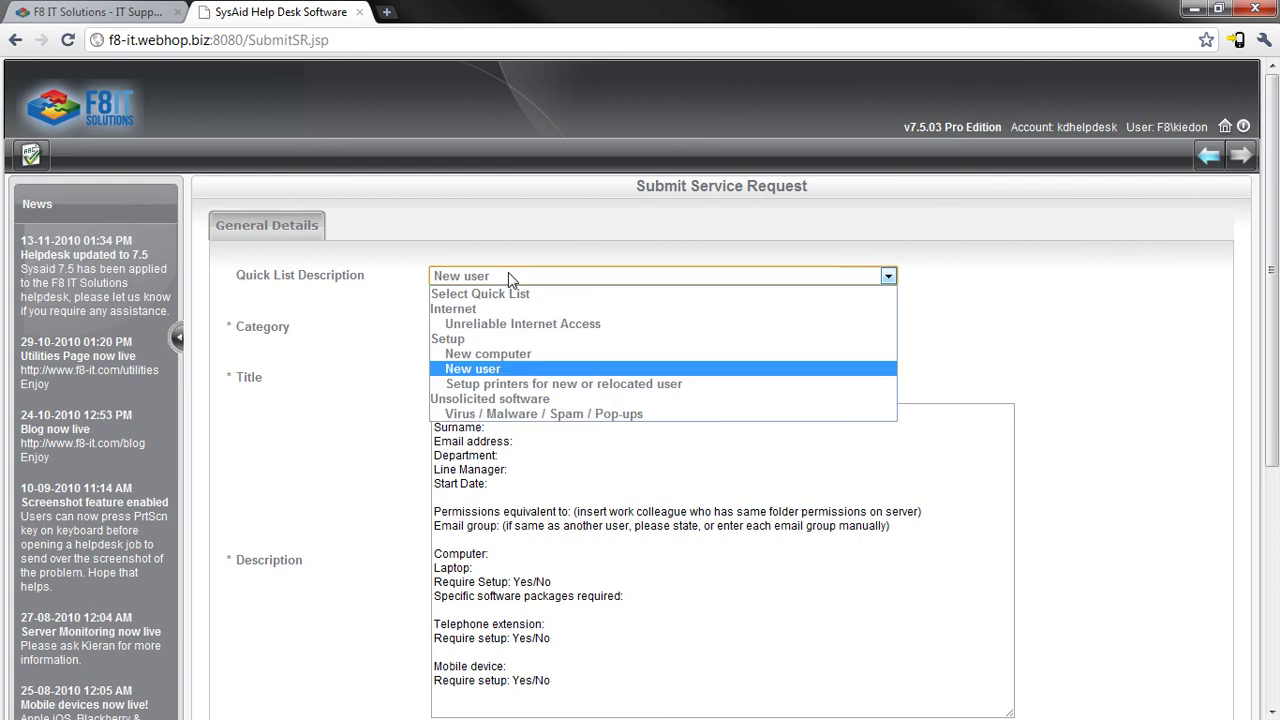
click(510, 322)
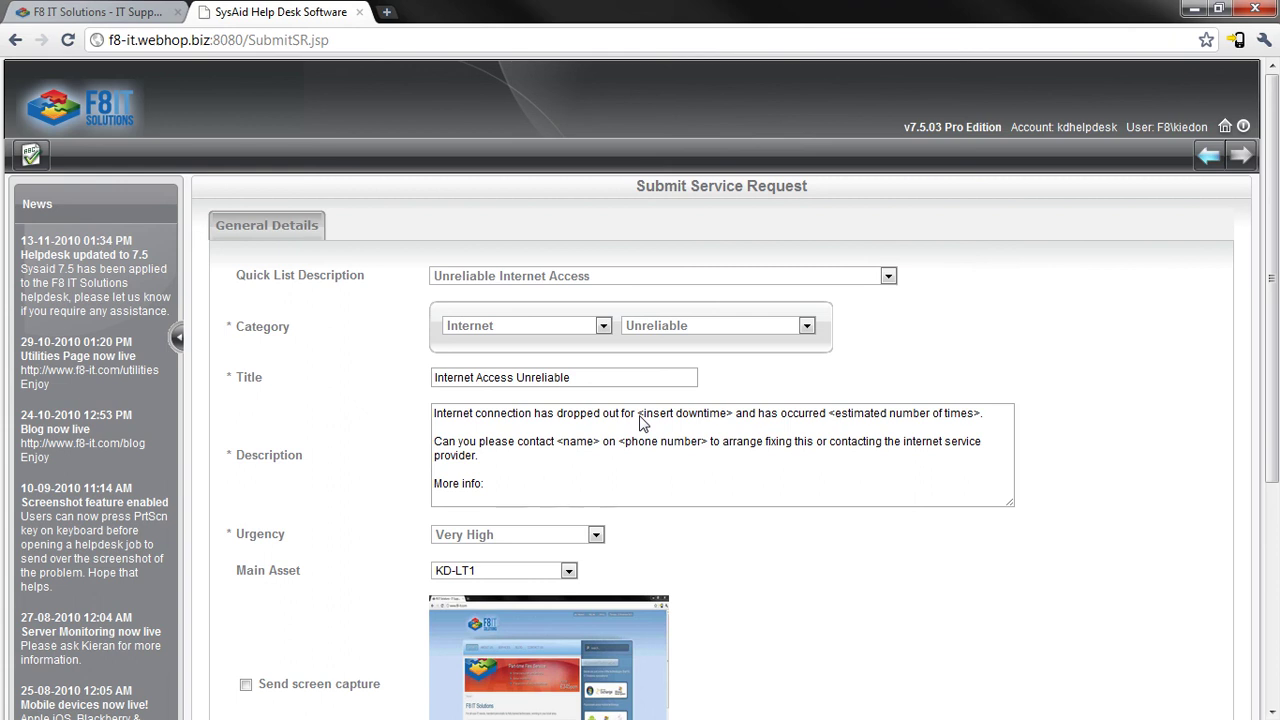
click(594, 282)
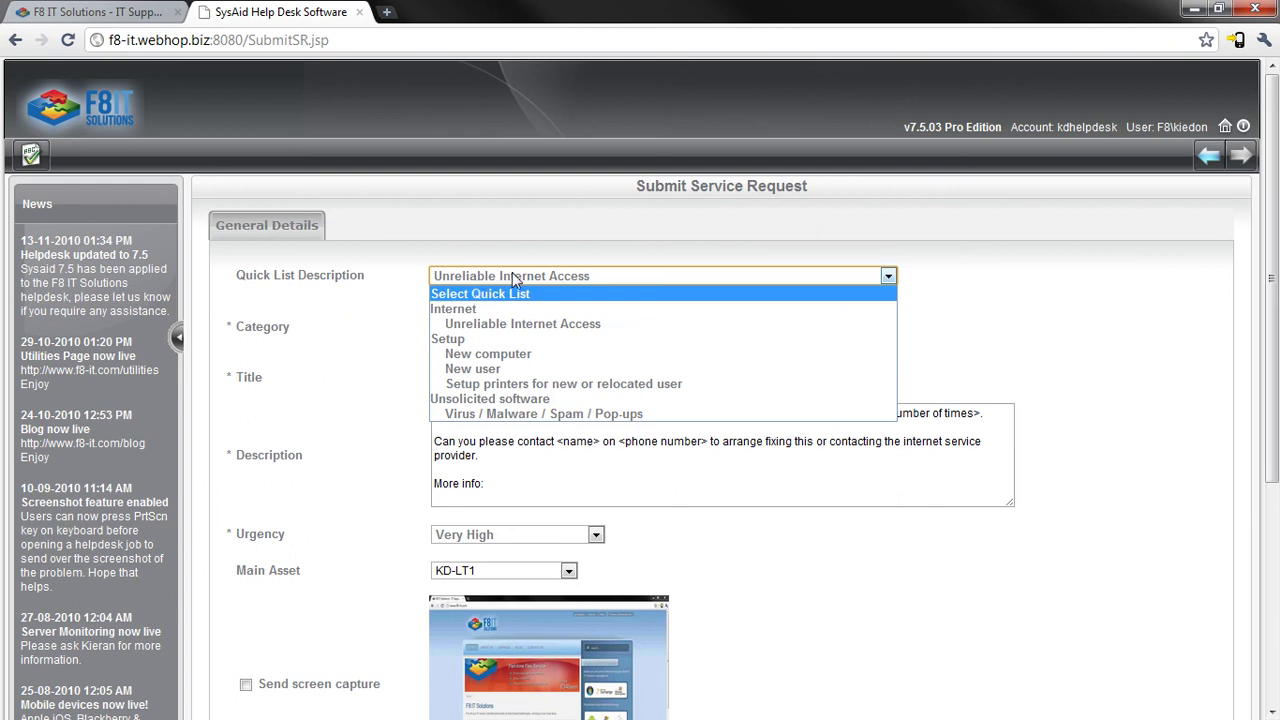
click(478, 386)
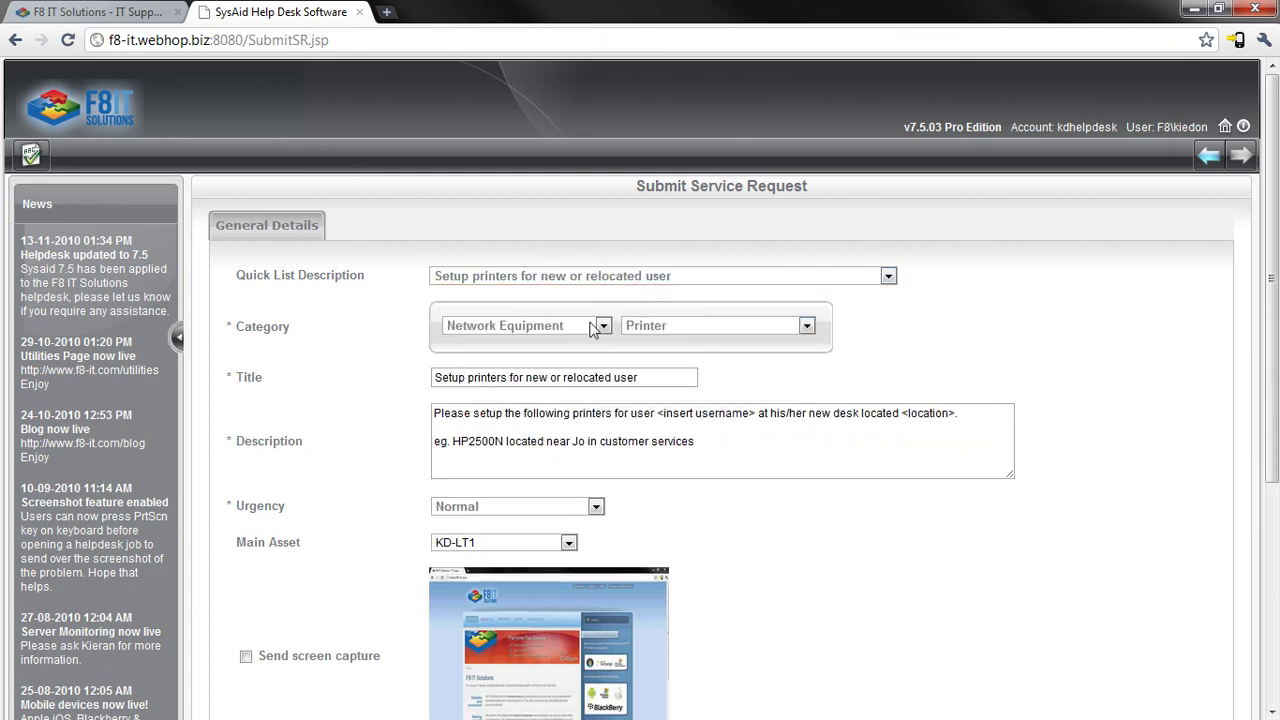
click(651, 277)
click(475, 289)
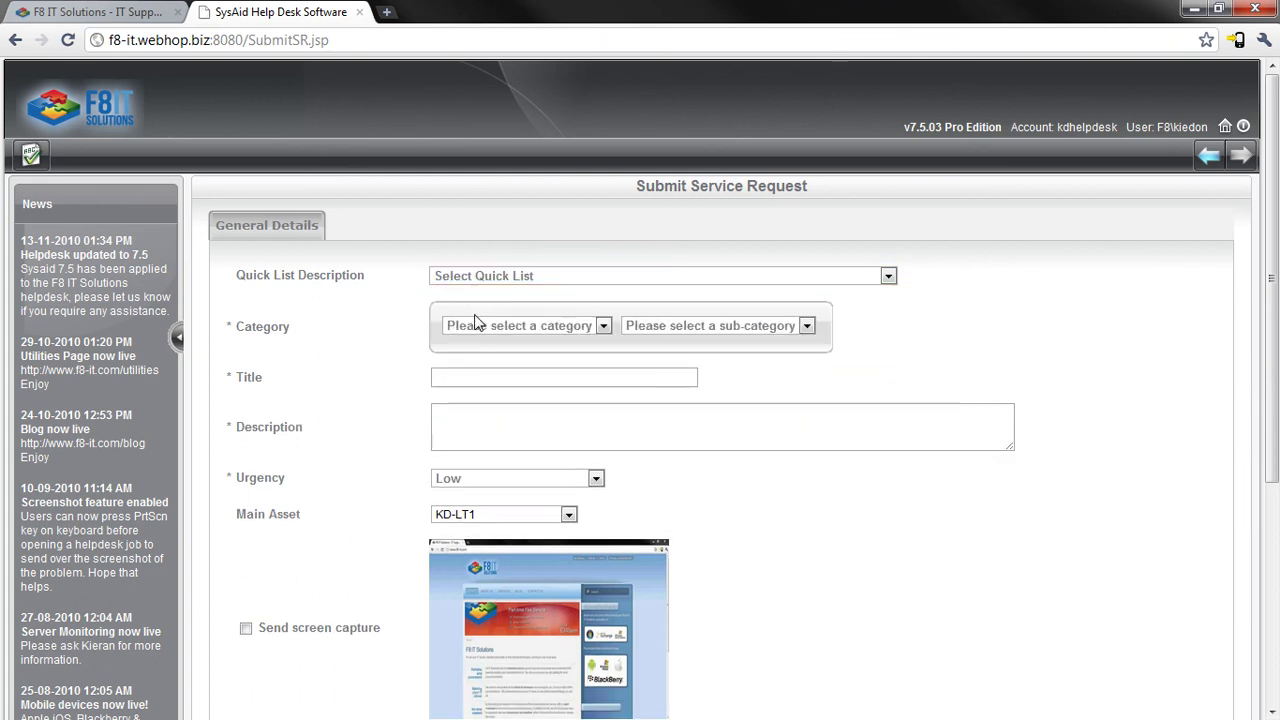
Step: Set both the category and the sub-category of the request to Unsure
click(492, 328)
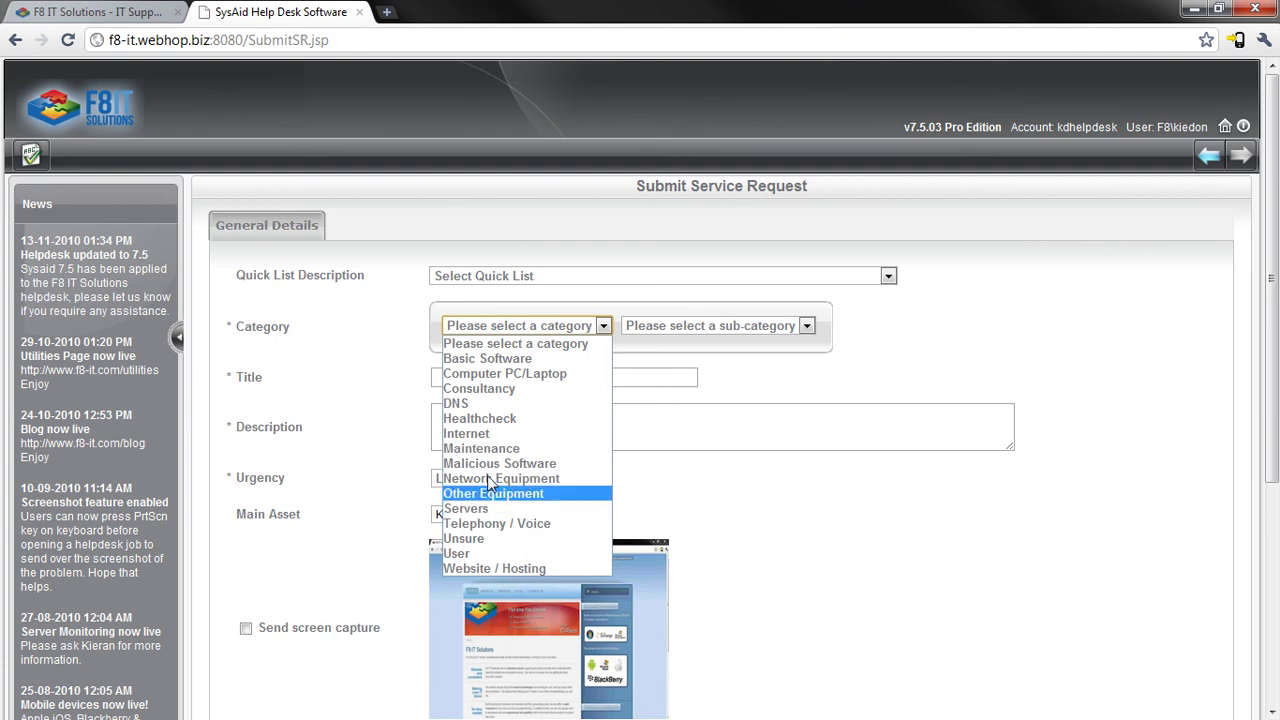
click(483, 540)
click(682, 332)
click(662, 372)
Step: Set the request's category to Network Equipment and its sub-category to Printer
click(530, 328)
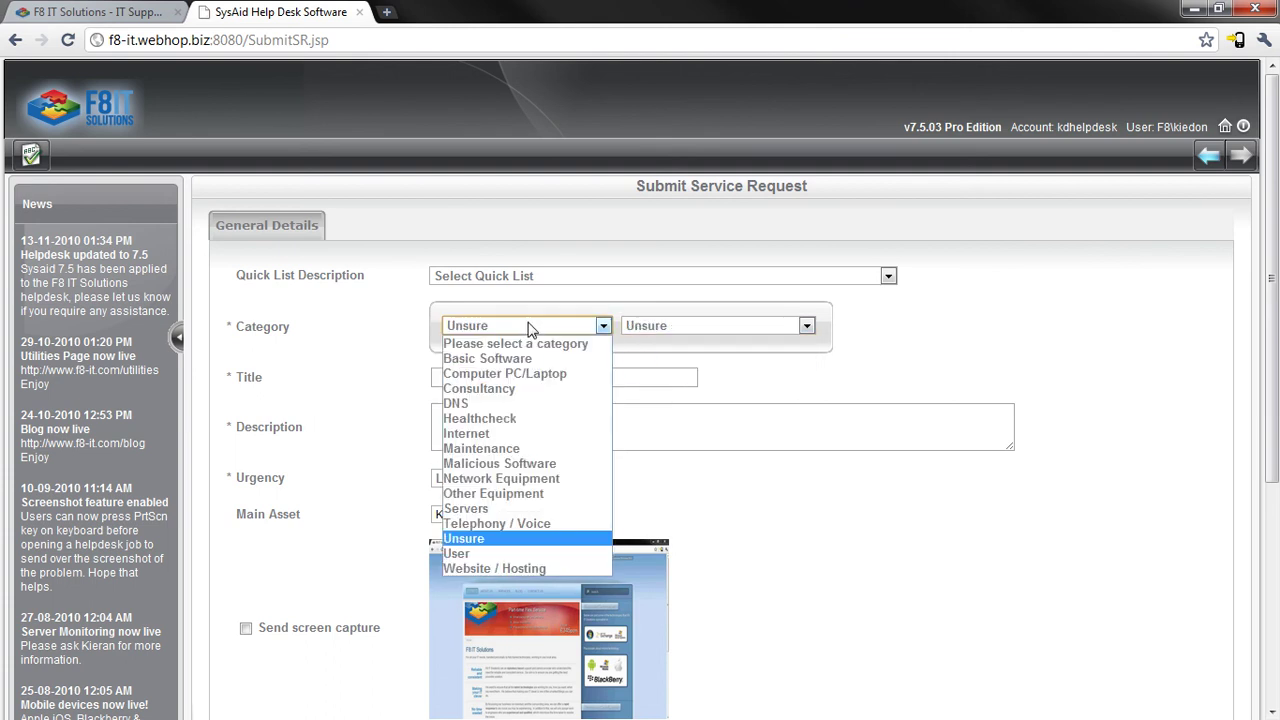
click(496, 478)
click(668, 327)
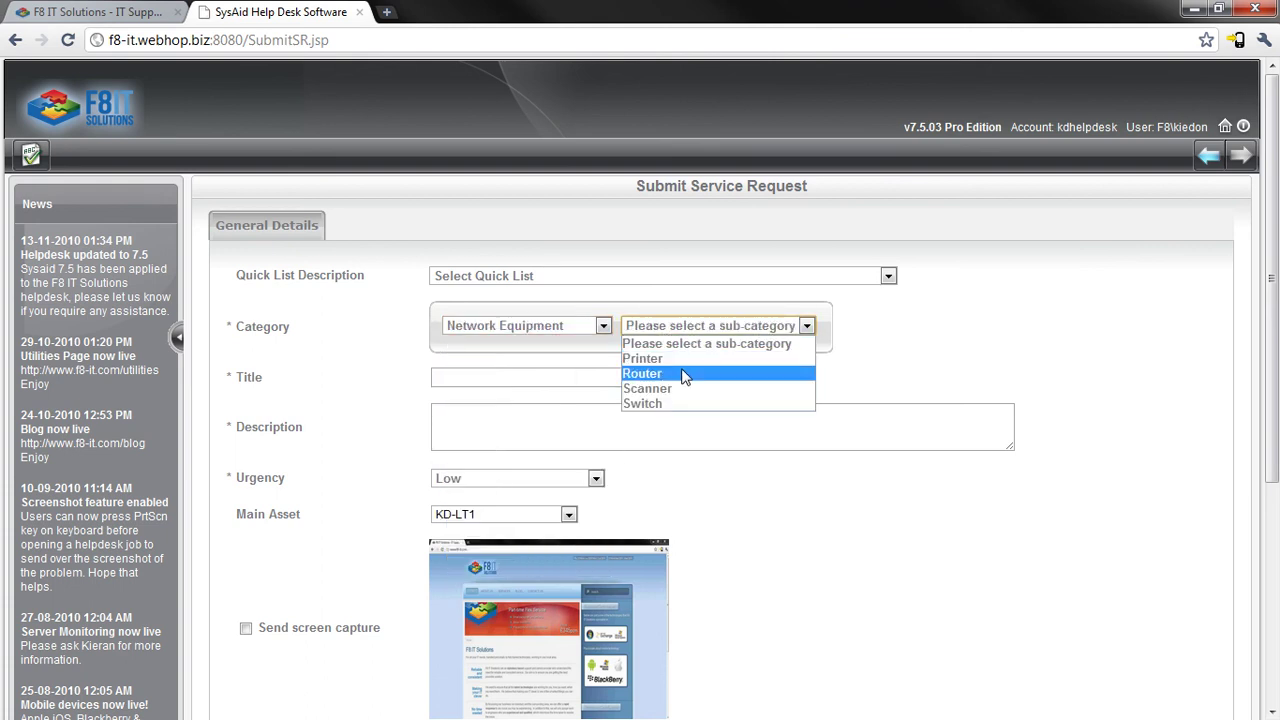
click(672, 359)
Step: Enter "test" as both the title and the description of the service request
click(517, 380)
text(te)
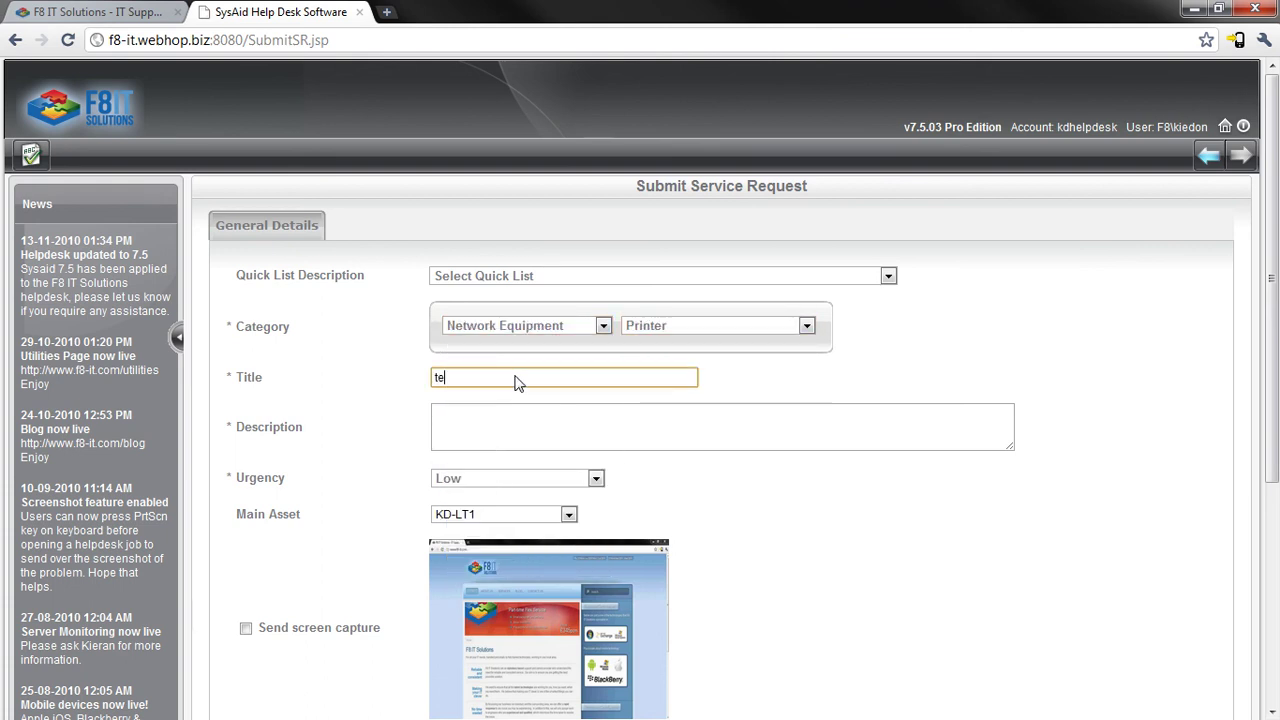
text(st)
key(Tab)
text(test)
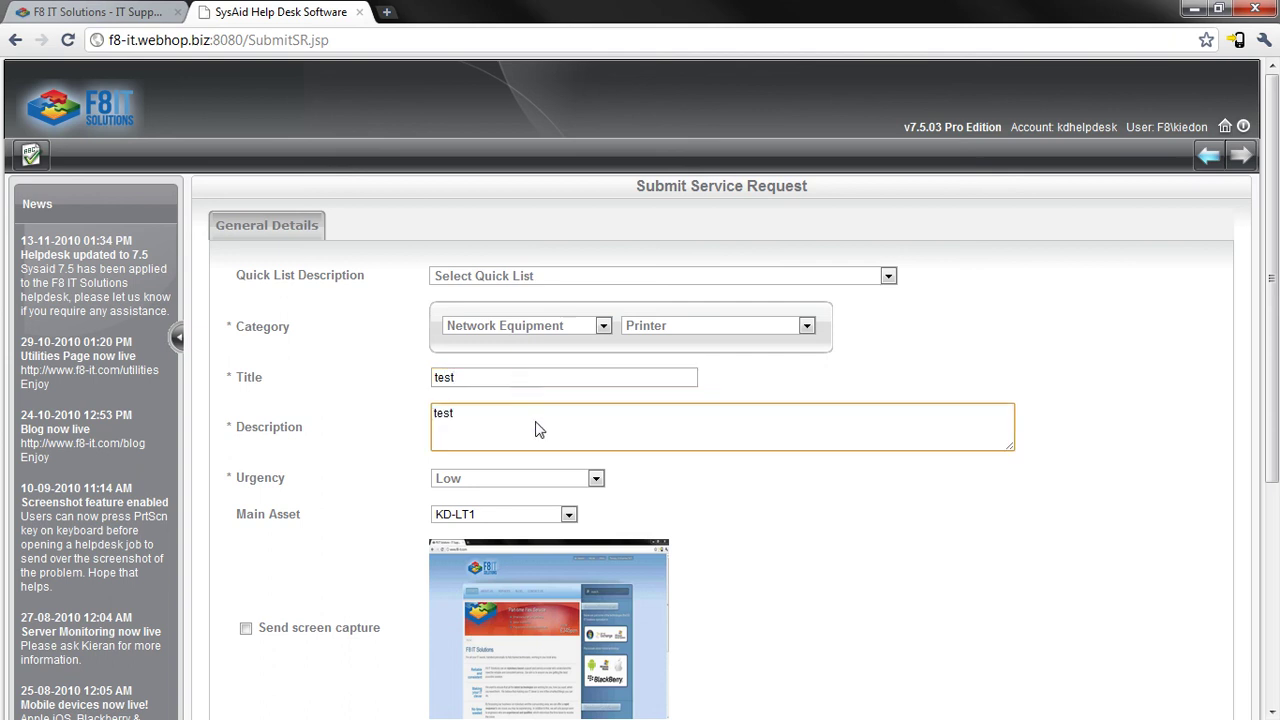
click(499, 484)
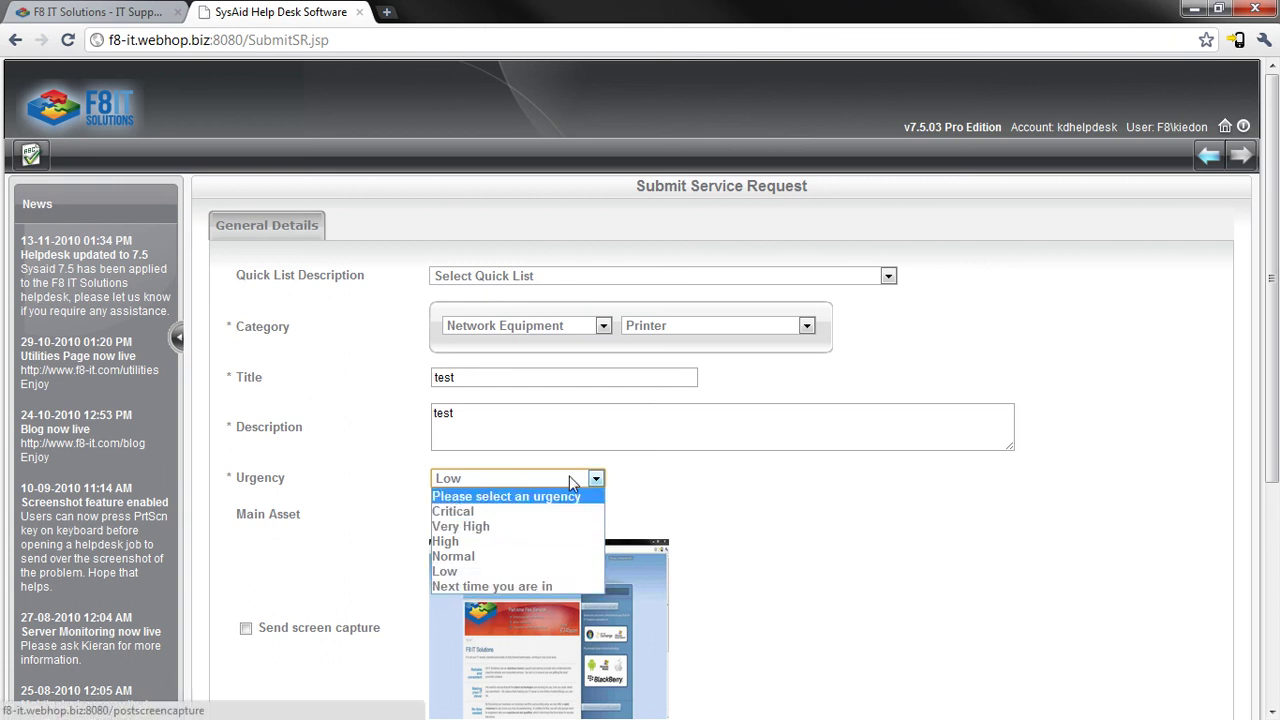
click(514, 440)
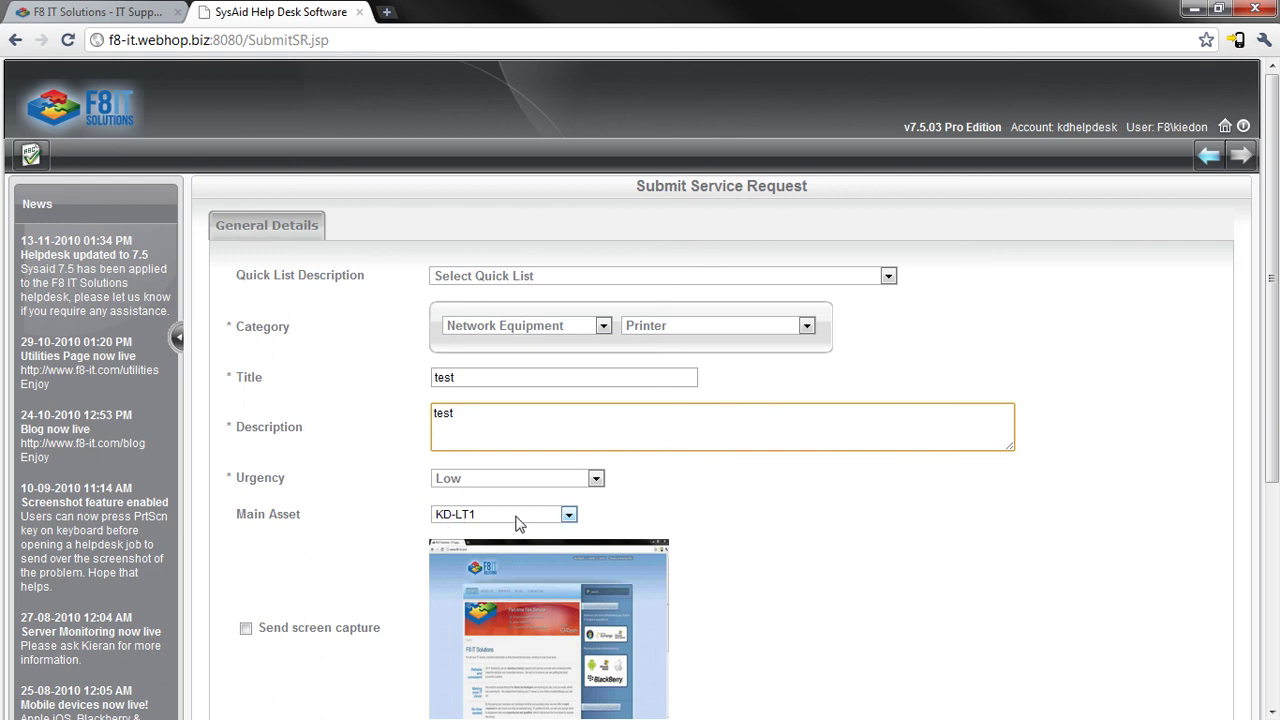
click(767, 530)
Step: Submit the service request without including the screen capture
scroll(767, 525, down, 2)
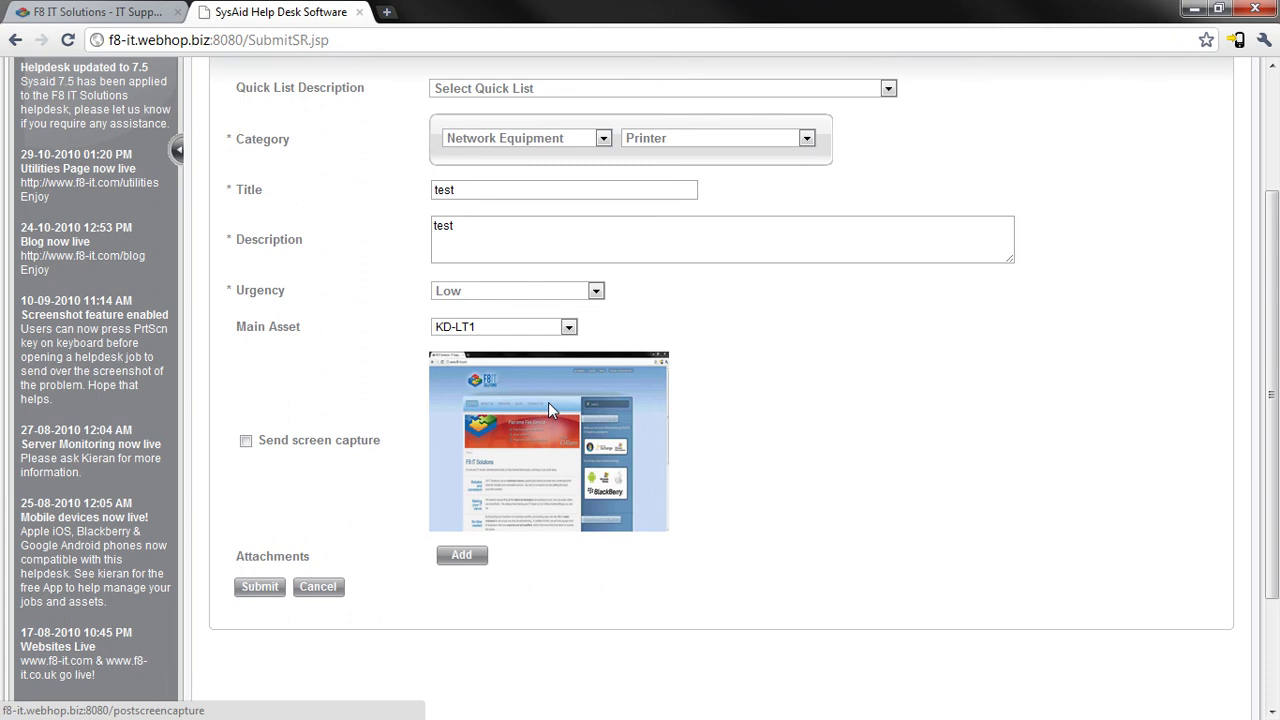
click(245, 441)
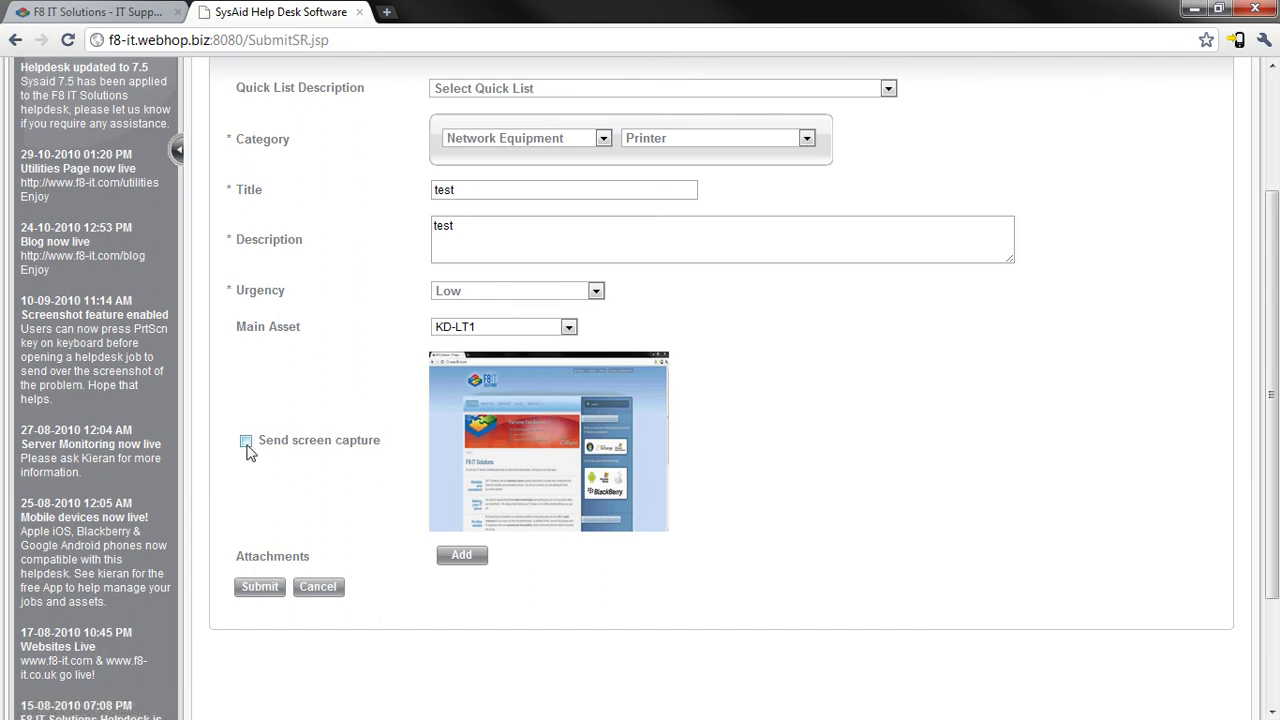
click(245, 441)
click(260, 588)
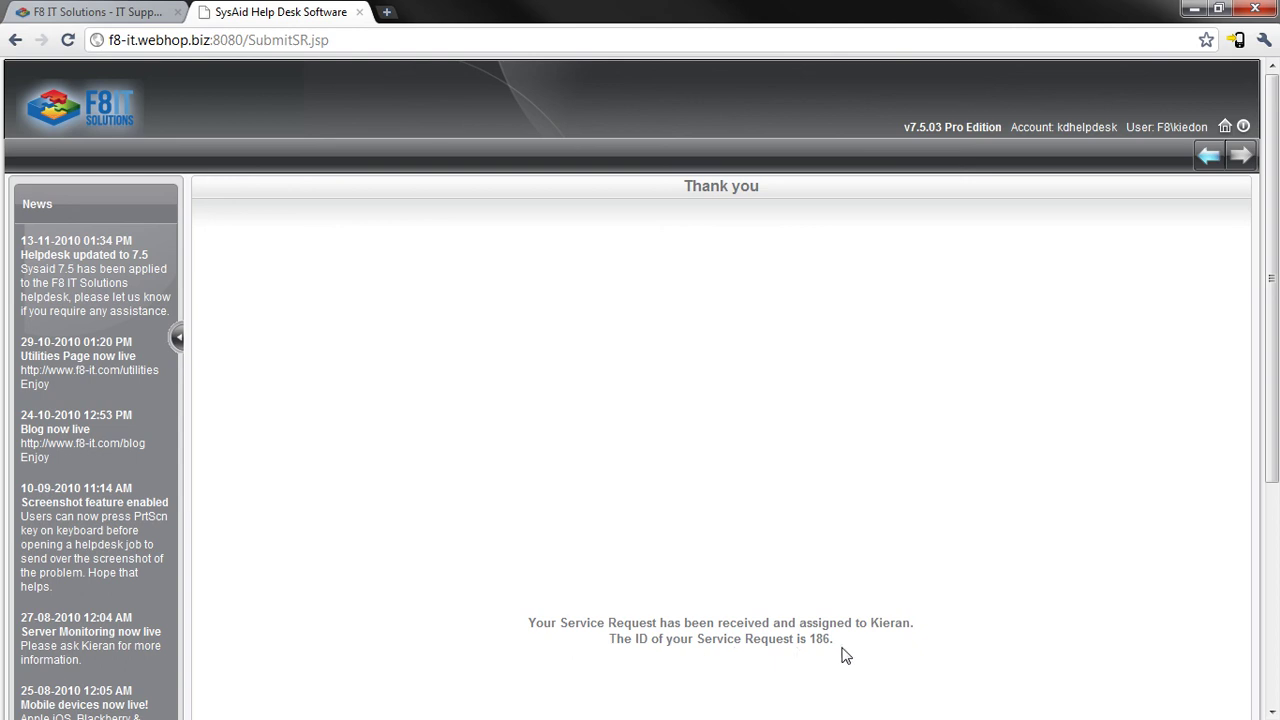
drag(808, 640, 862, 674)
click(845, 648)
Step: Return to the portal home page and open the newly submitted "test" request from the service history
click(1222, 126)
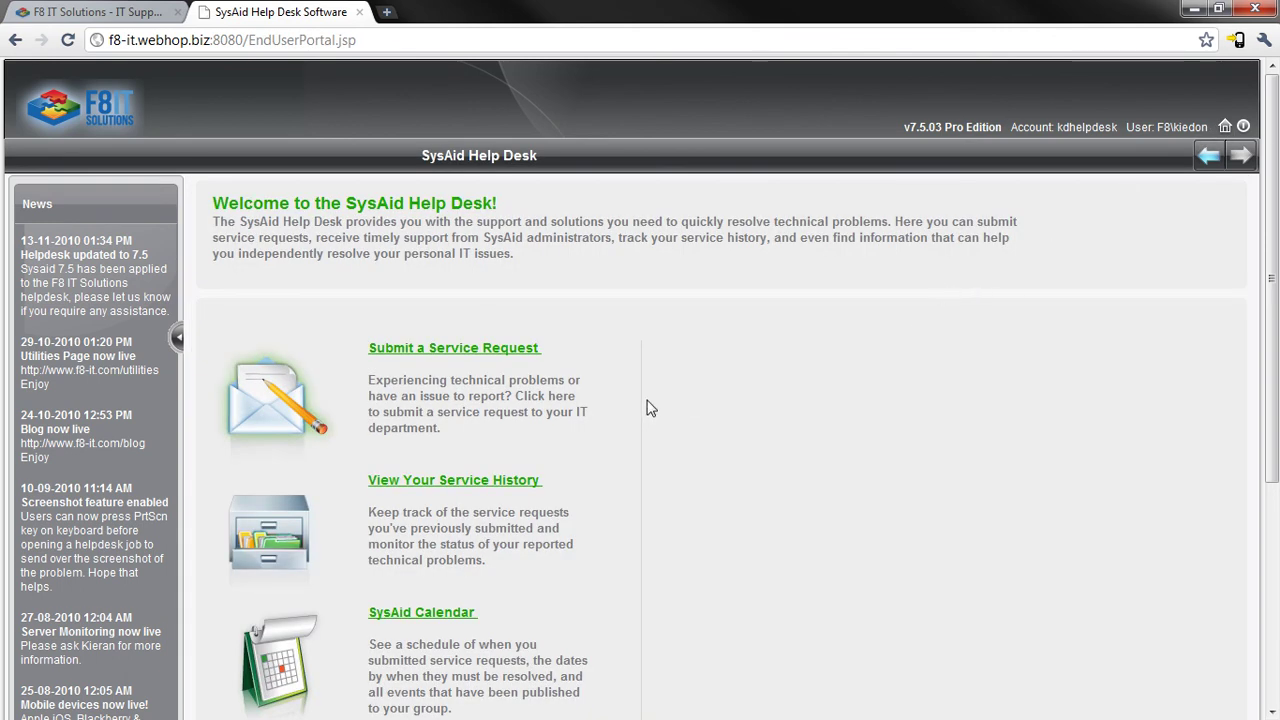
scroll(650, 410, down, 1)
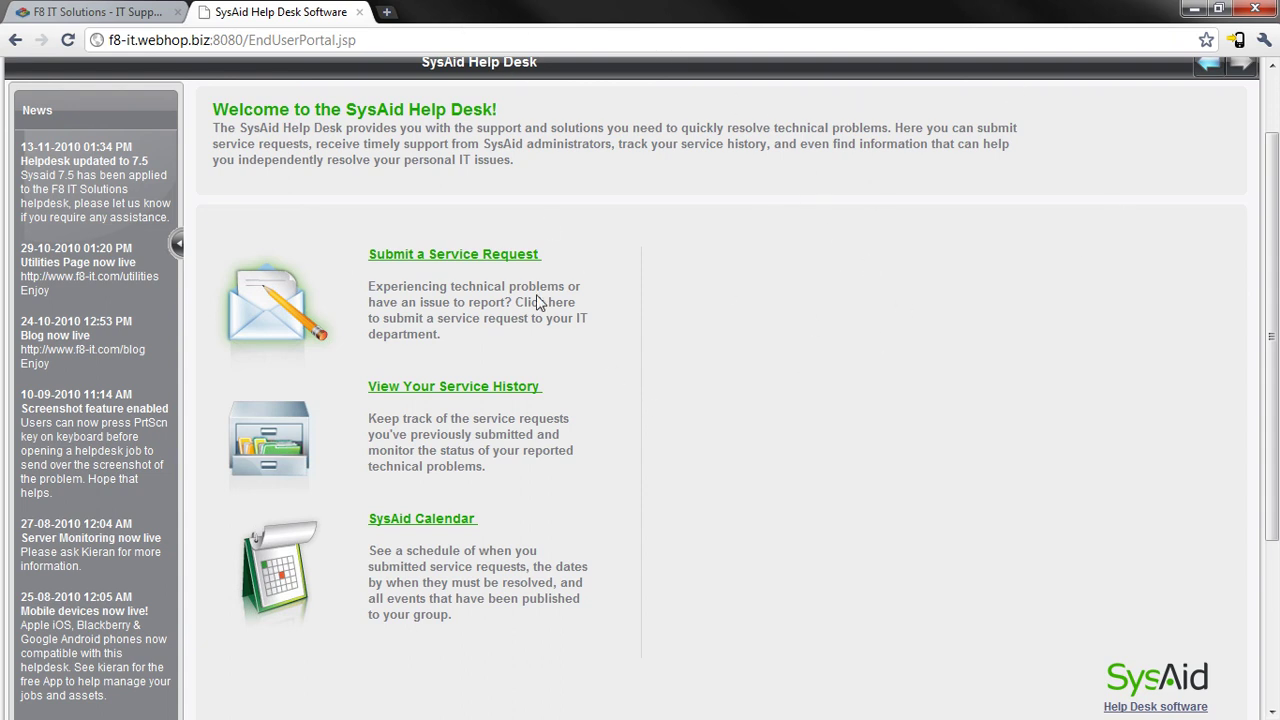
click(450, 391)
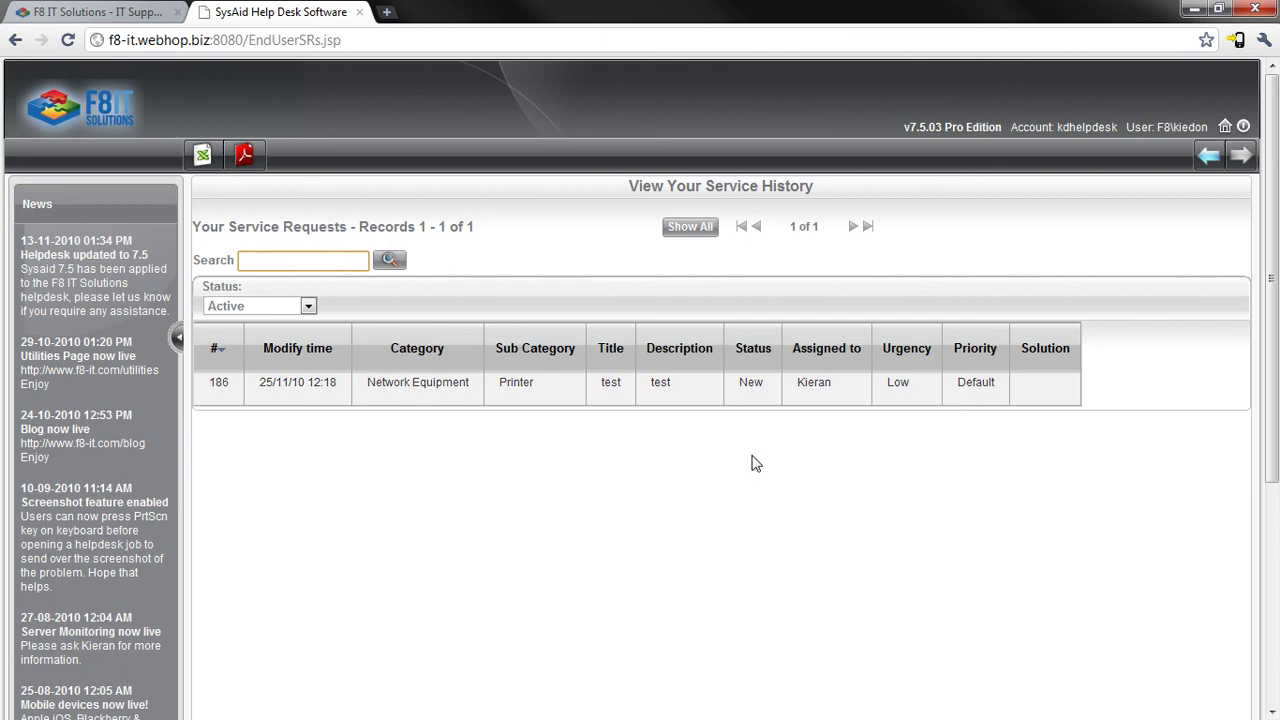
click(760, 395)
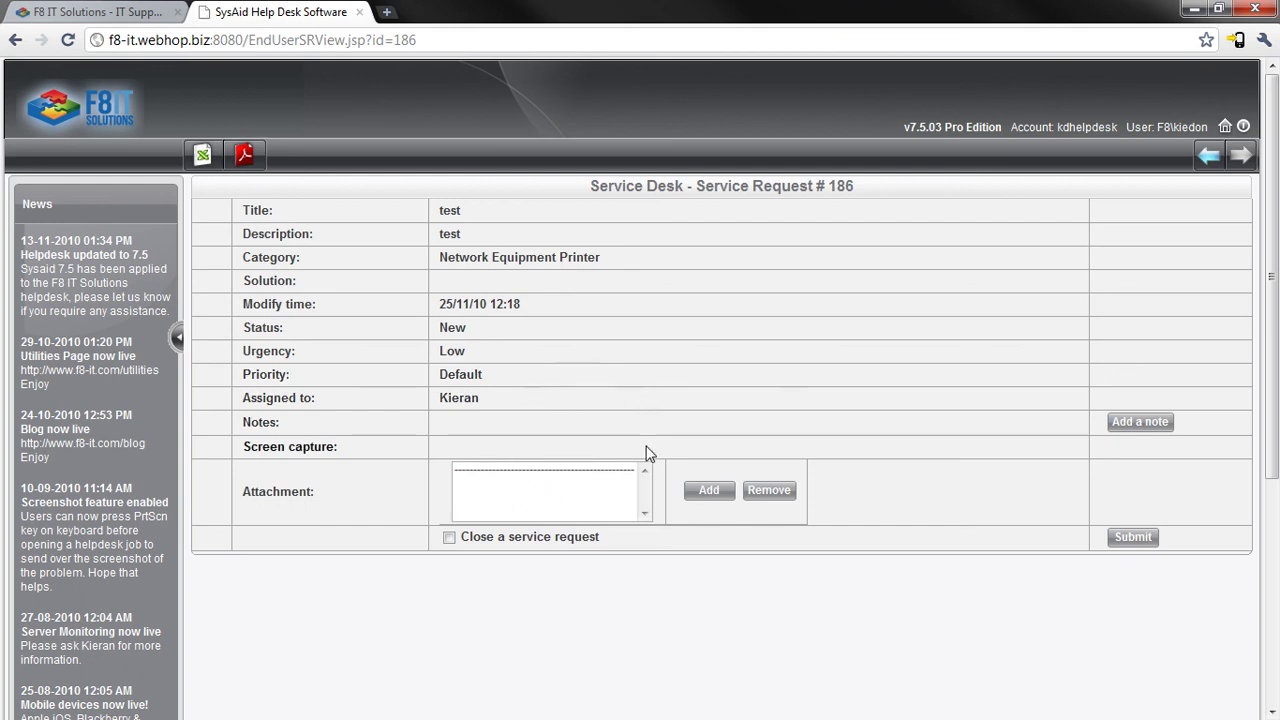
Step: Add the note "can you do this before 3." to the service request
click(1144, 420)
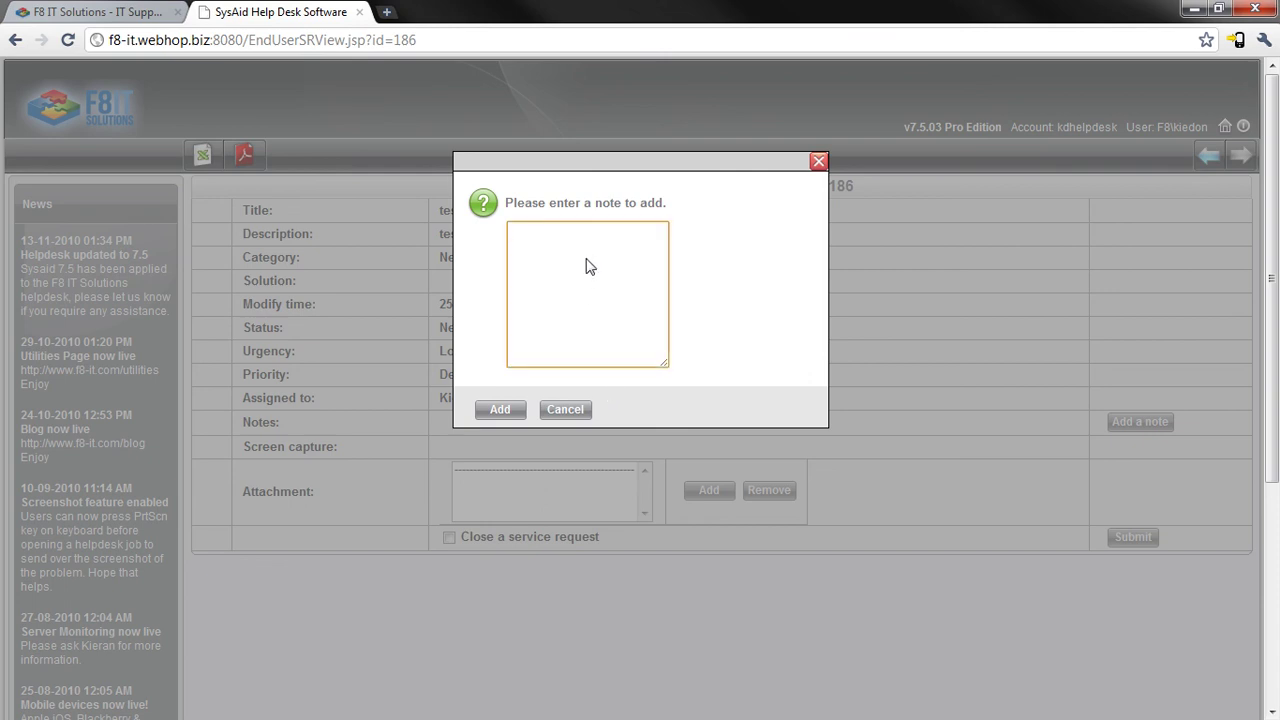
text(can you do hi)
key(BackSpace)
key(BackSpace)
text(this before 3.)
click(500, 411)
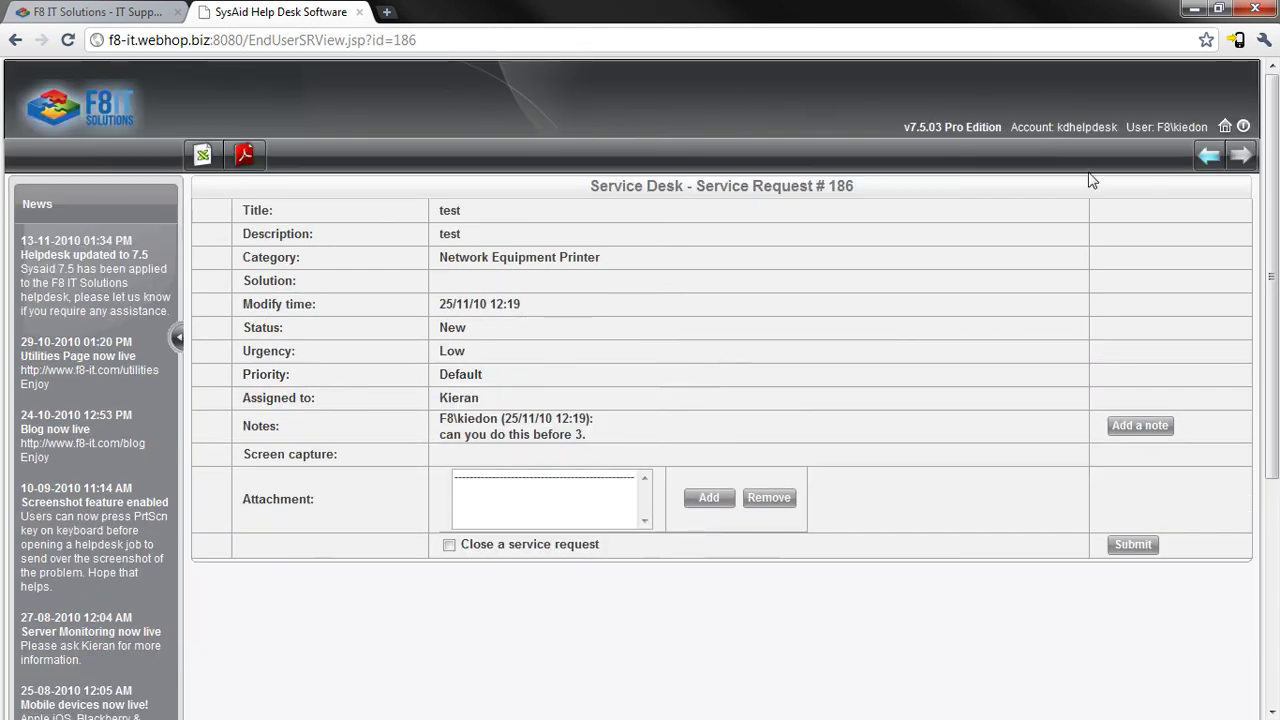
Step: Go back to the service history through the portal home page and filter the requests by Closed status
click(1225, 126)
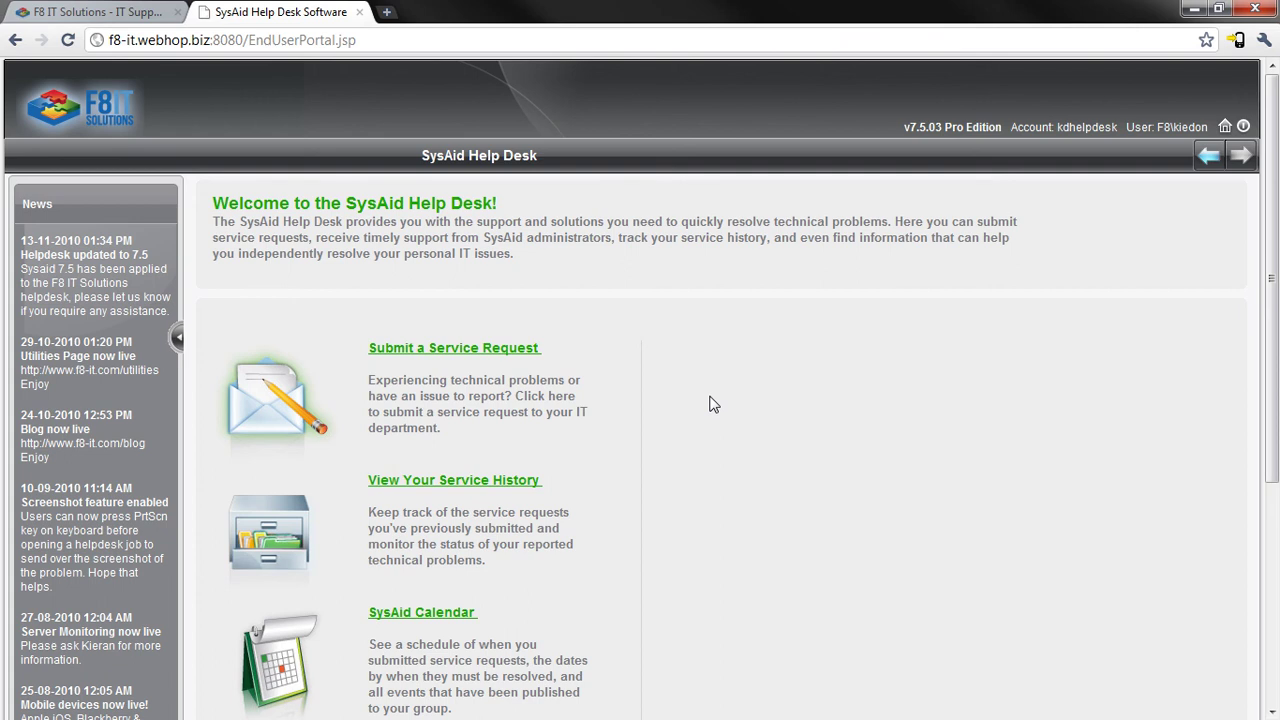
scroll(709, 404, down, 1)
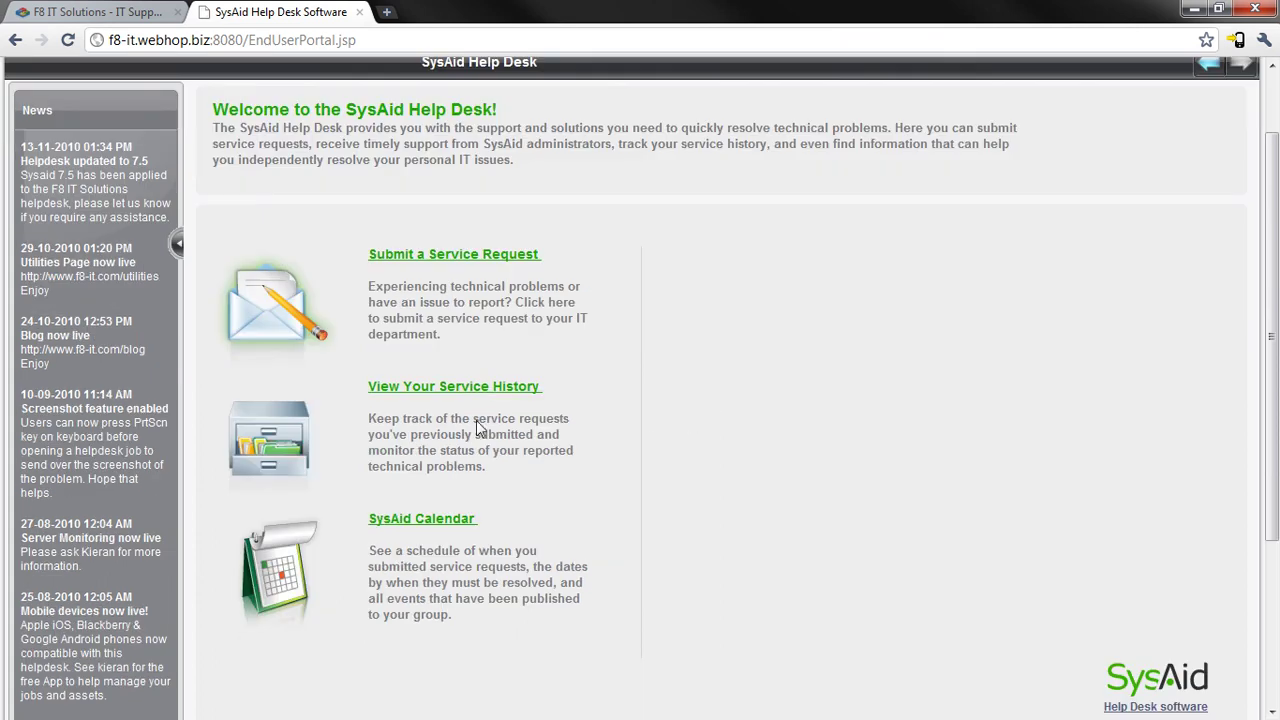
click(430, 387)
click(275, 307)
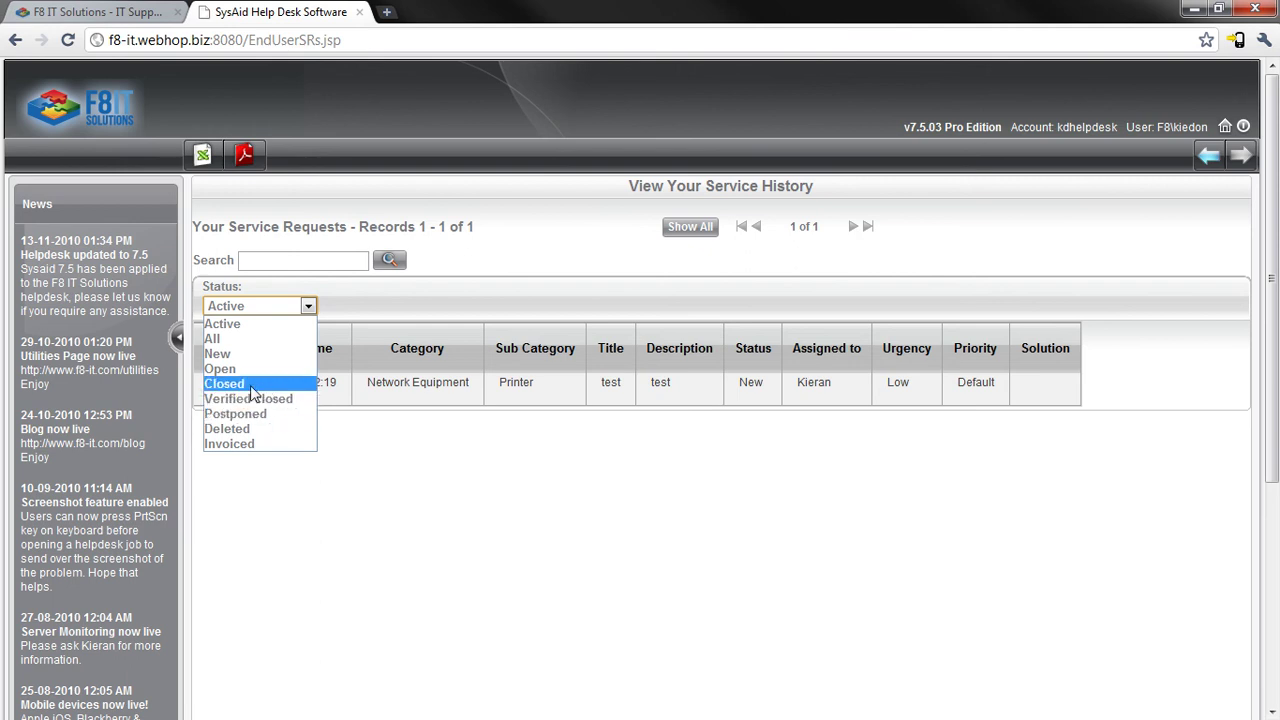
click(251, 389)
Step: List requests of all statuses and open the closed New User request to view its details
click(270, 306)
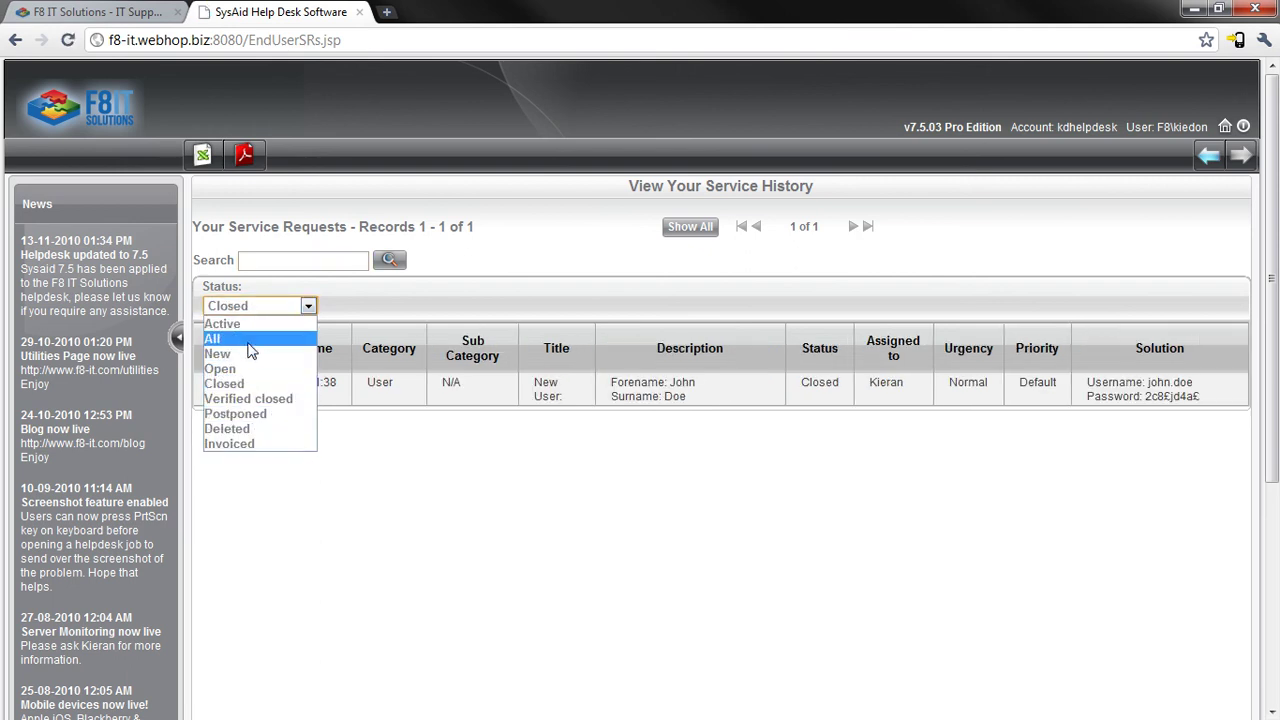
click(234, 338)
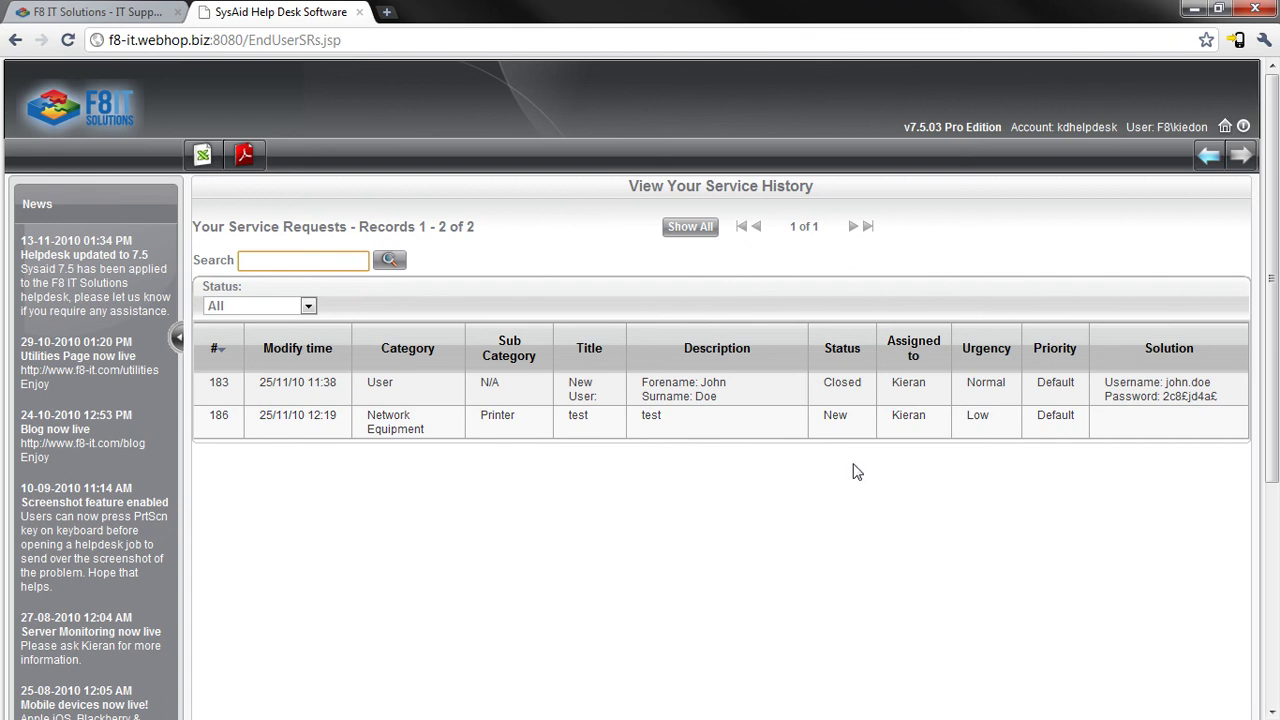
click(845, 393)
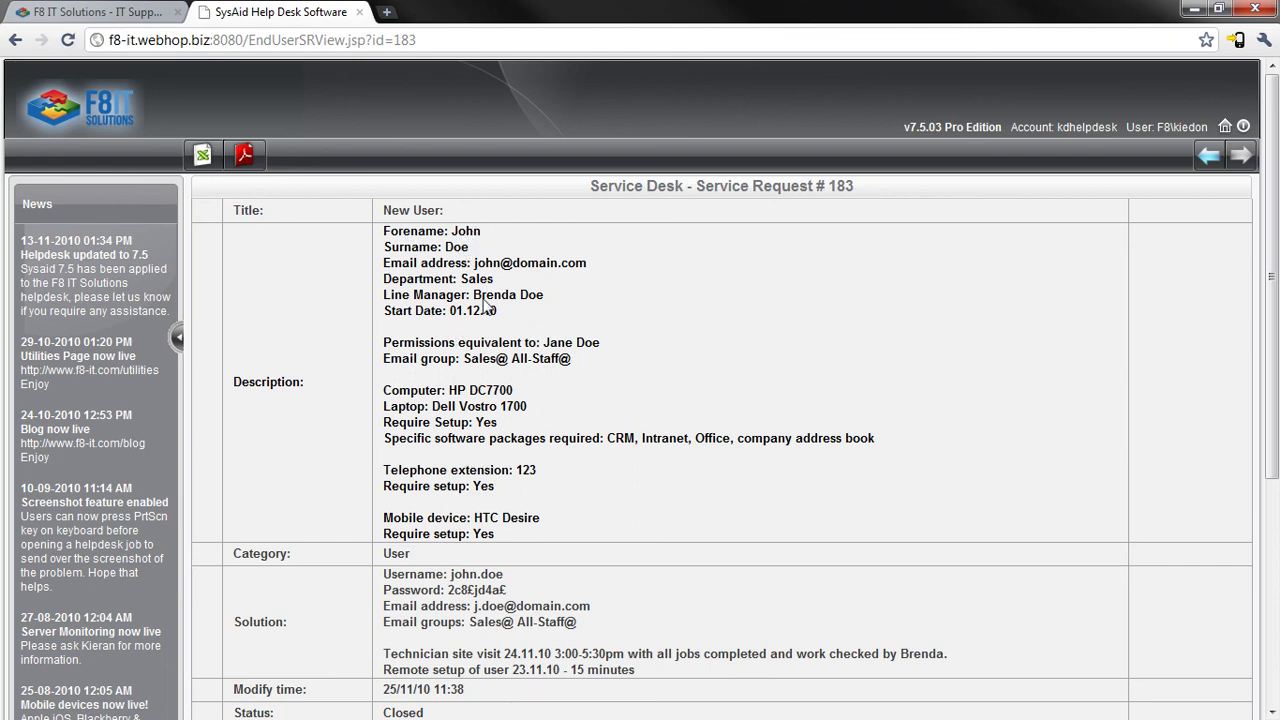
Step: Review the description and solution details of the closed New User request
scroll(632, 403, down, 2)
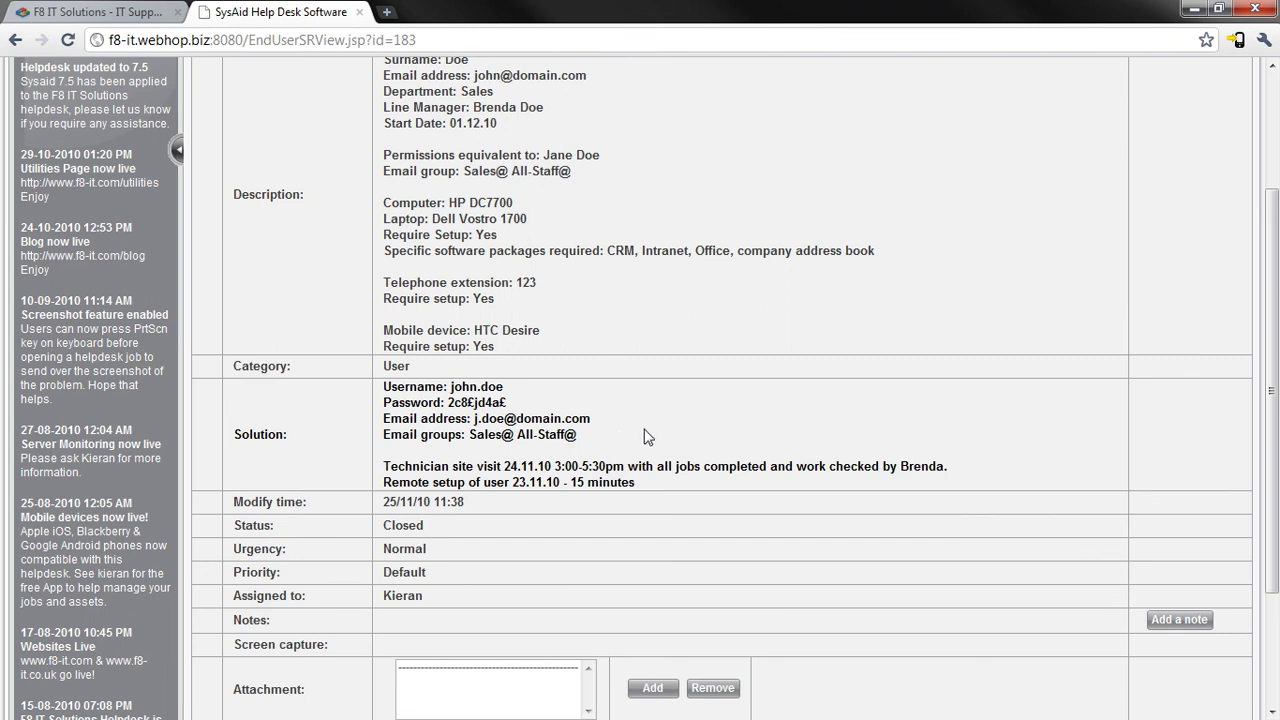
scroll(687, 468, up, 3)
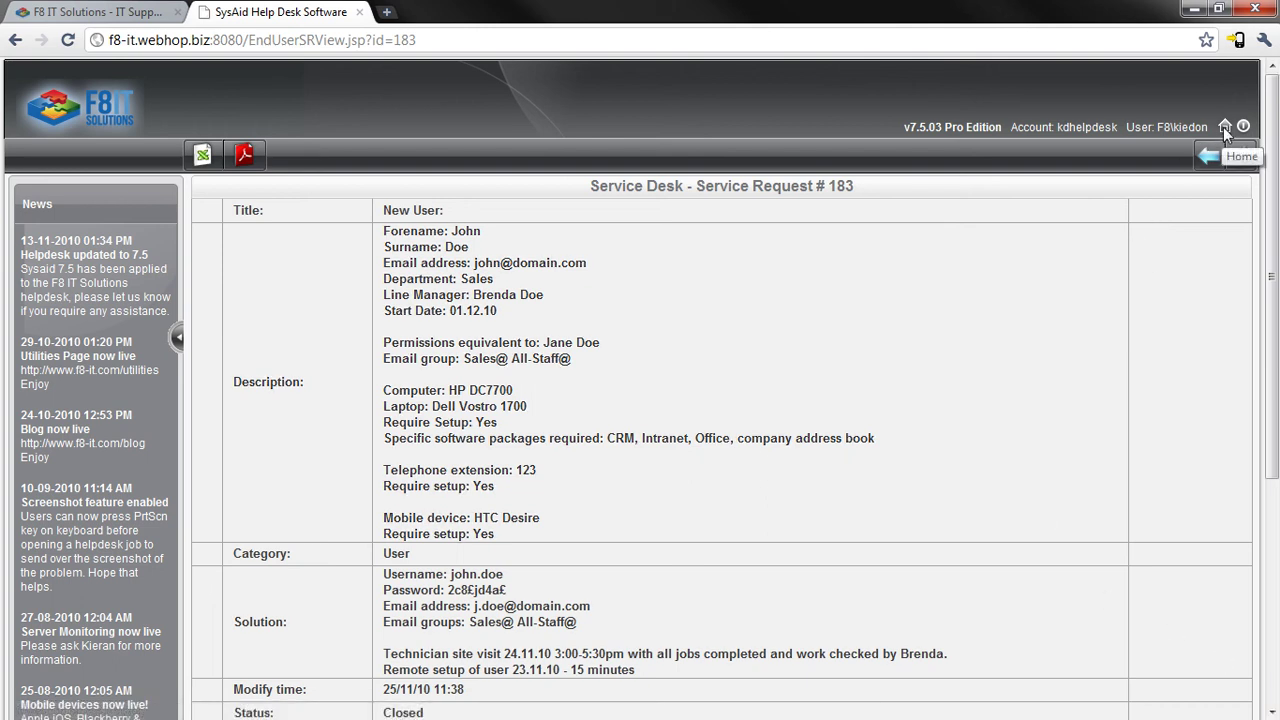
Step: Switch to the F8 IT Solutions website and open its blog
click(126, 14)
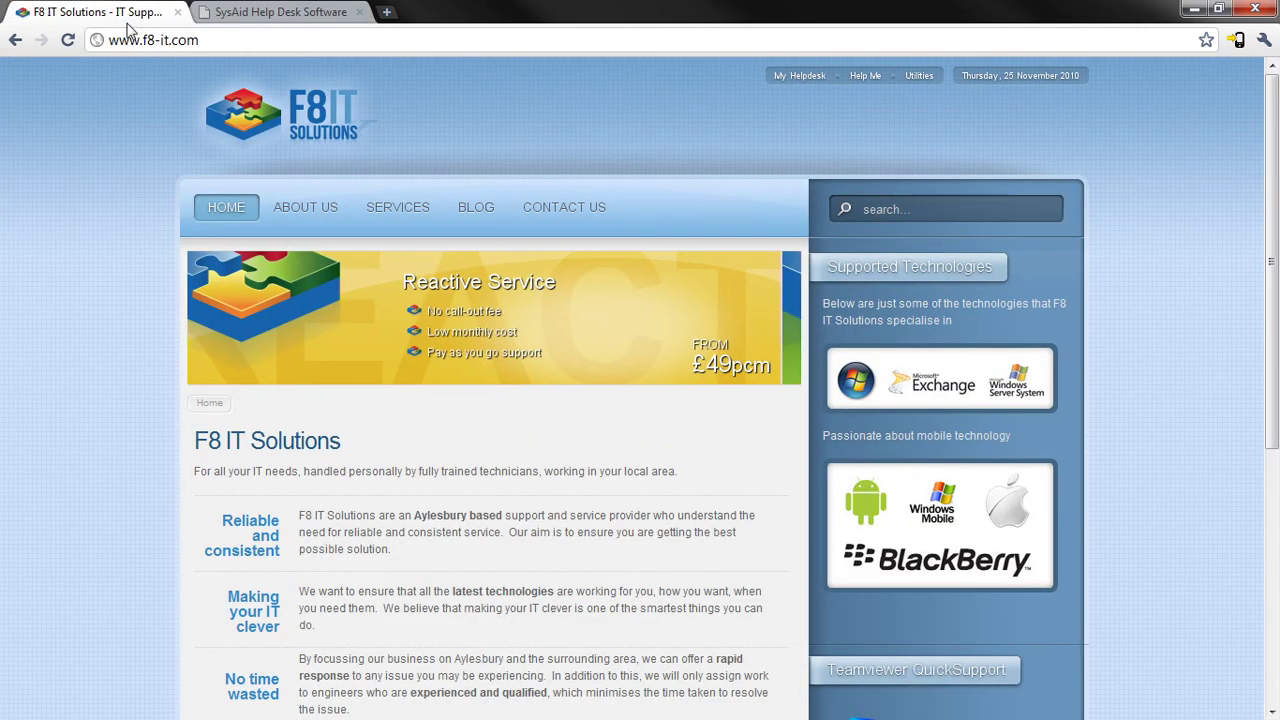
scroll(496, 380, down, 3)
scroll(498, 385, up, 3)
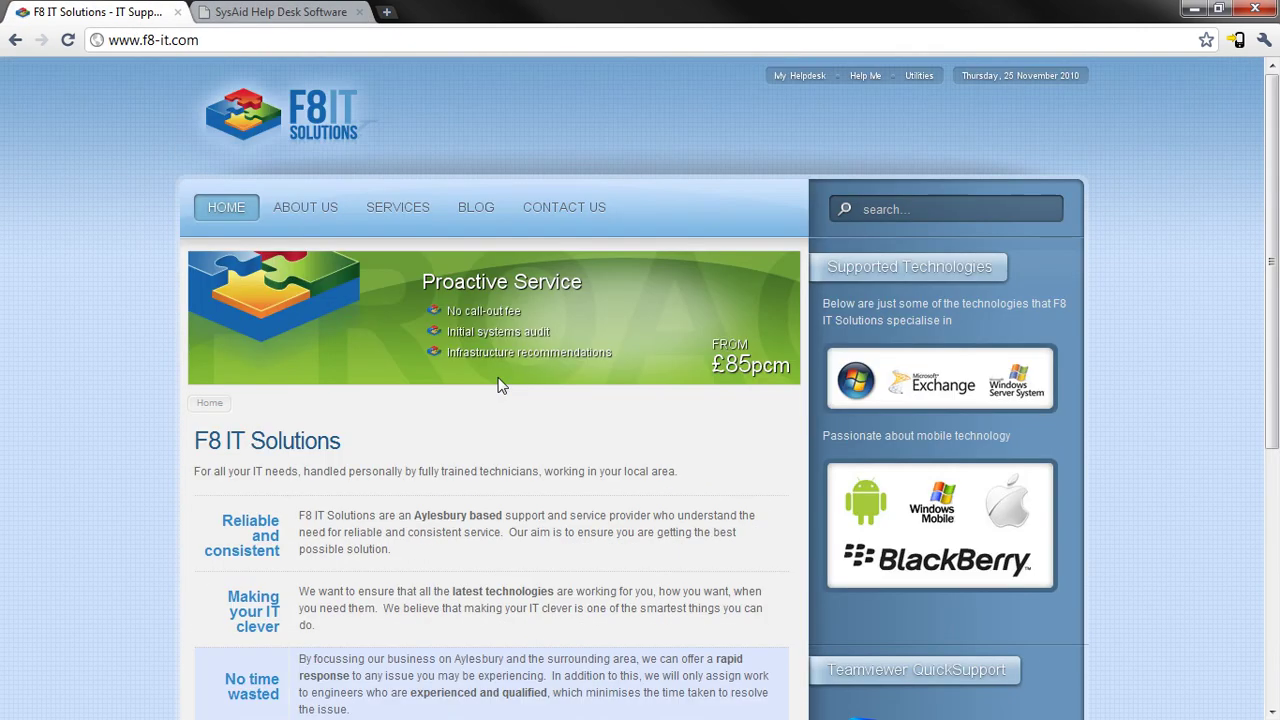
click(485, 214)
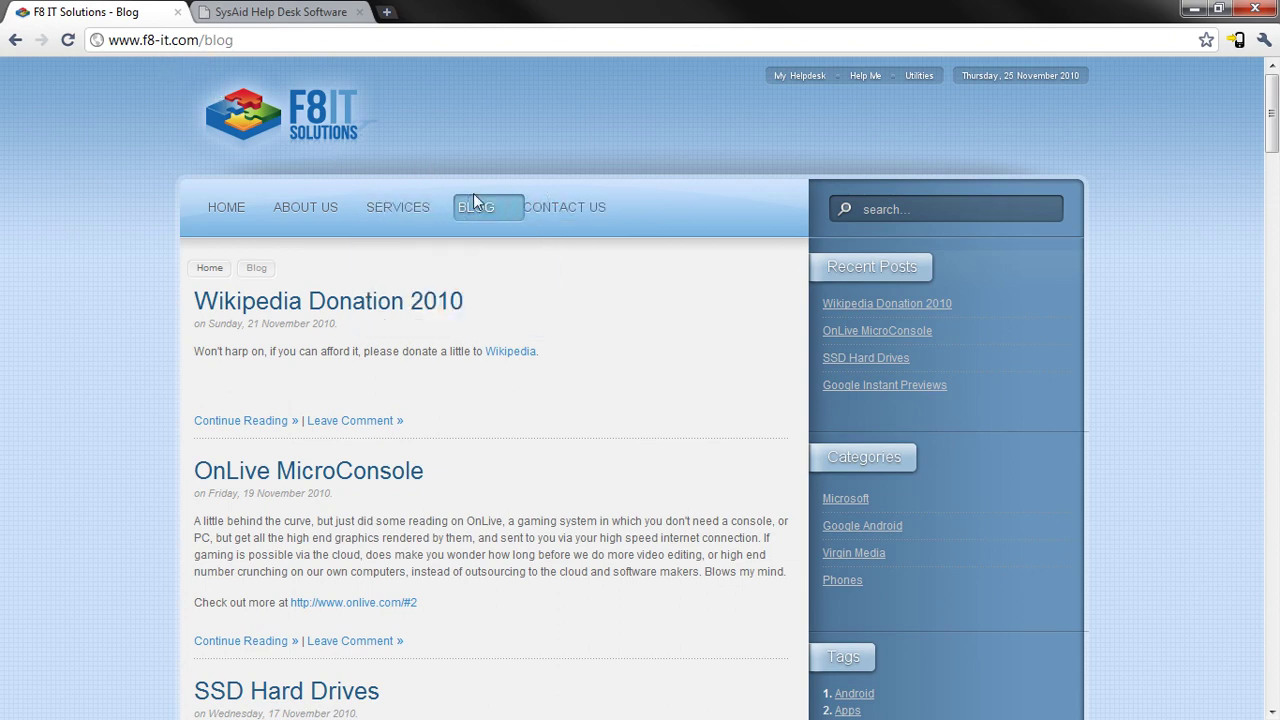
Step: Examine the blog post "F8 Helpdesk software on mobile devices for FREE!", including its supported devices, access details and app screenshots
scroll(499, 360, down, 15)
scroll(503, 366, up, 4)
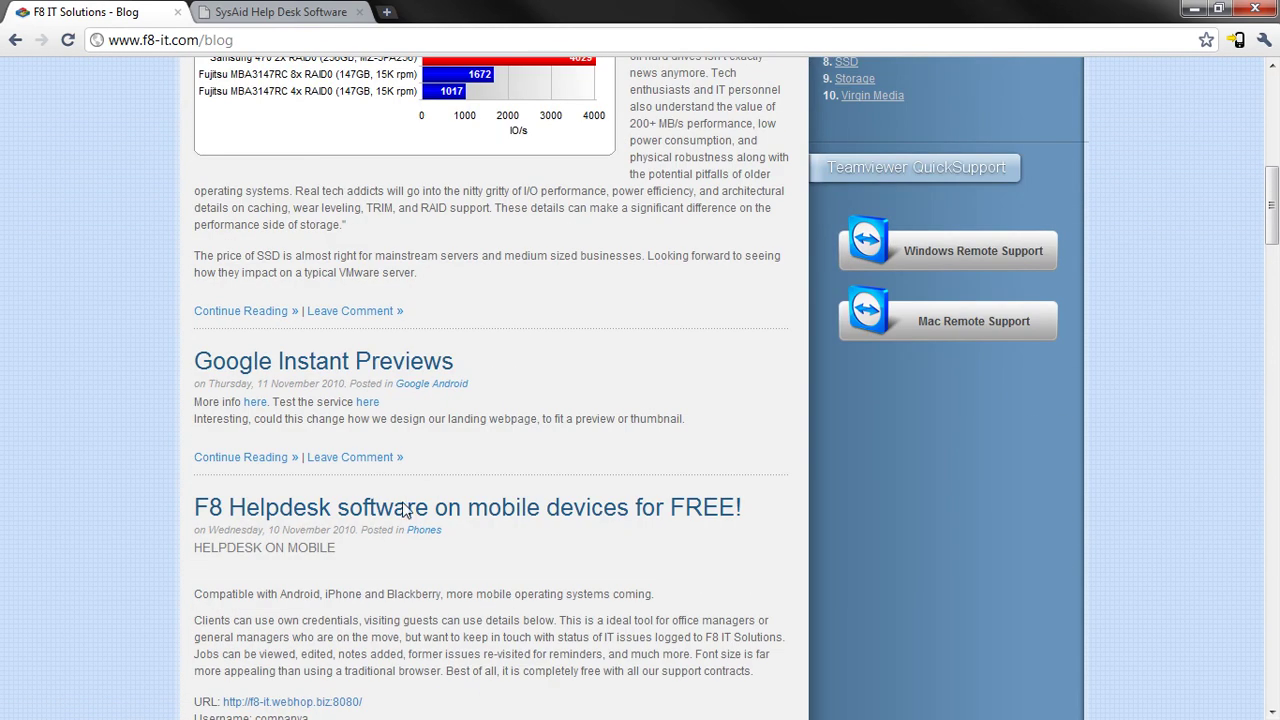
scroll(430, 513, down, 1)
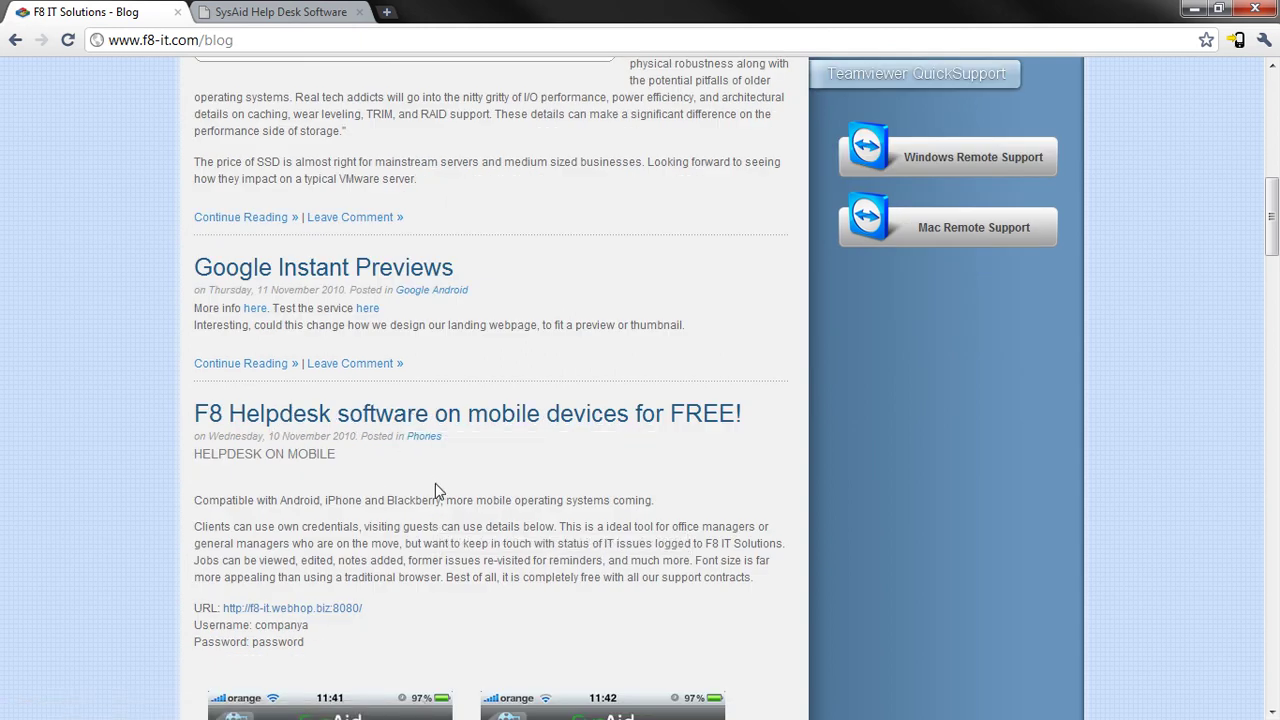
scroll(435, 483, down, 3)
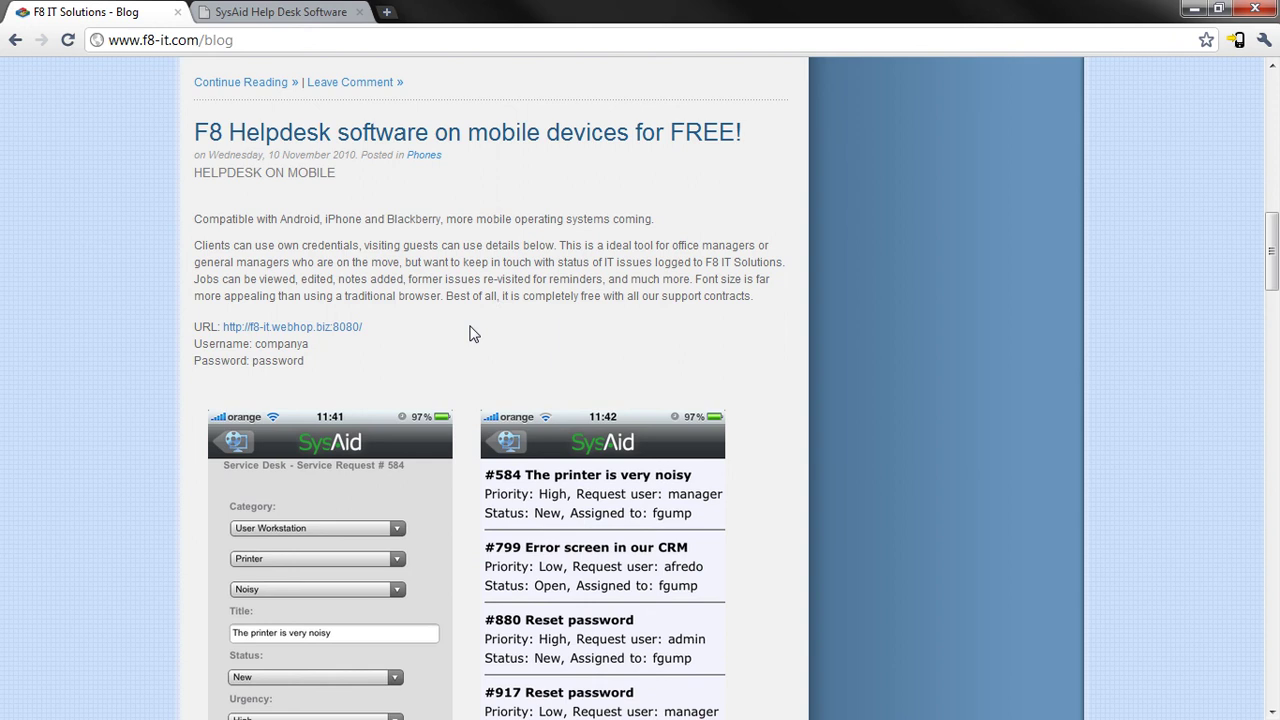
scroll(474, 334, down, 1)
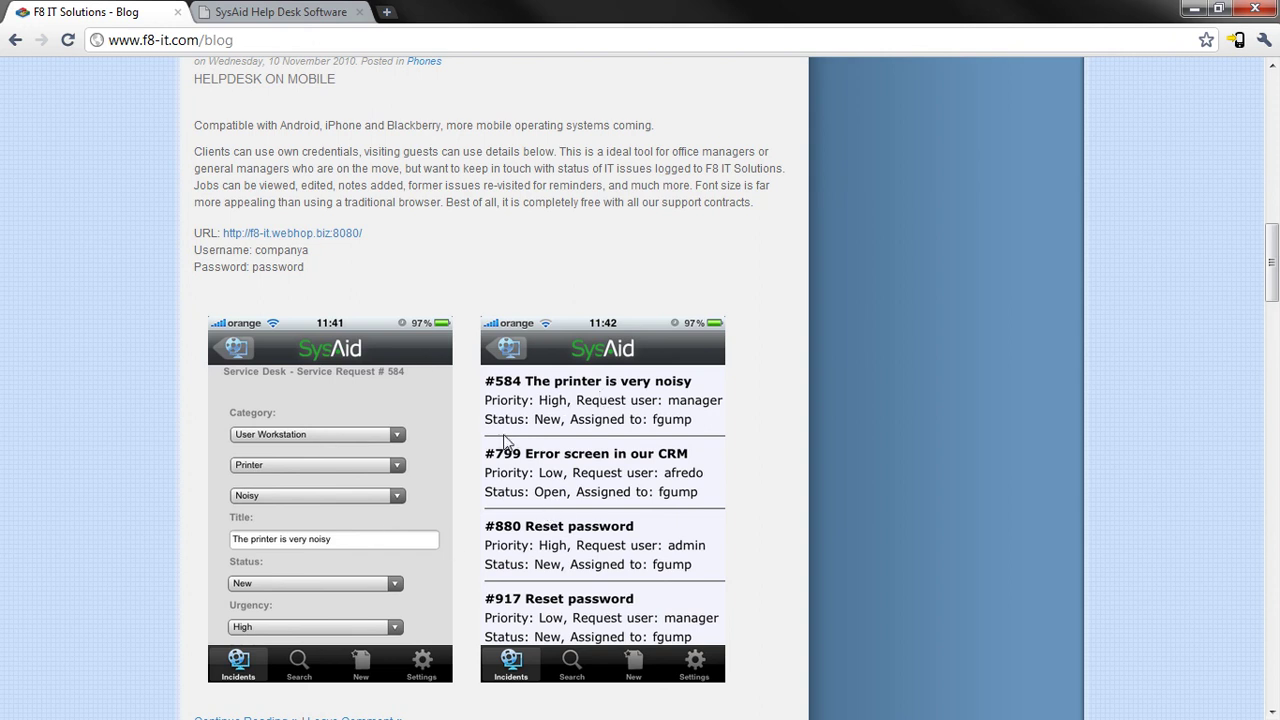
scroll(498, 462, up, 1)
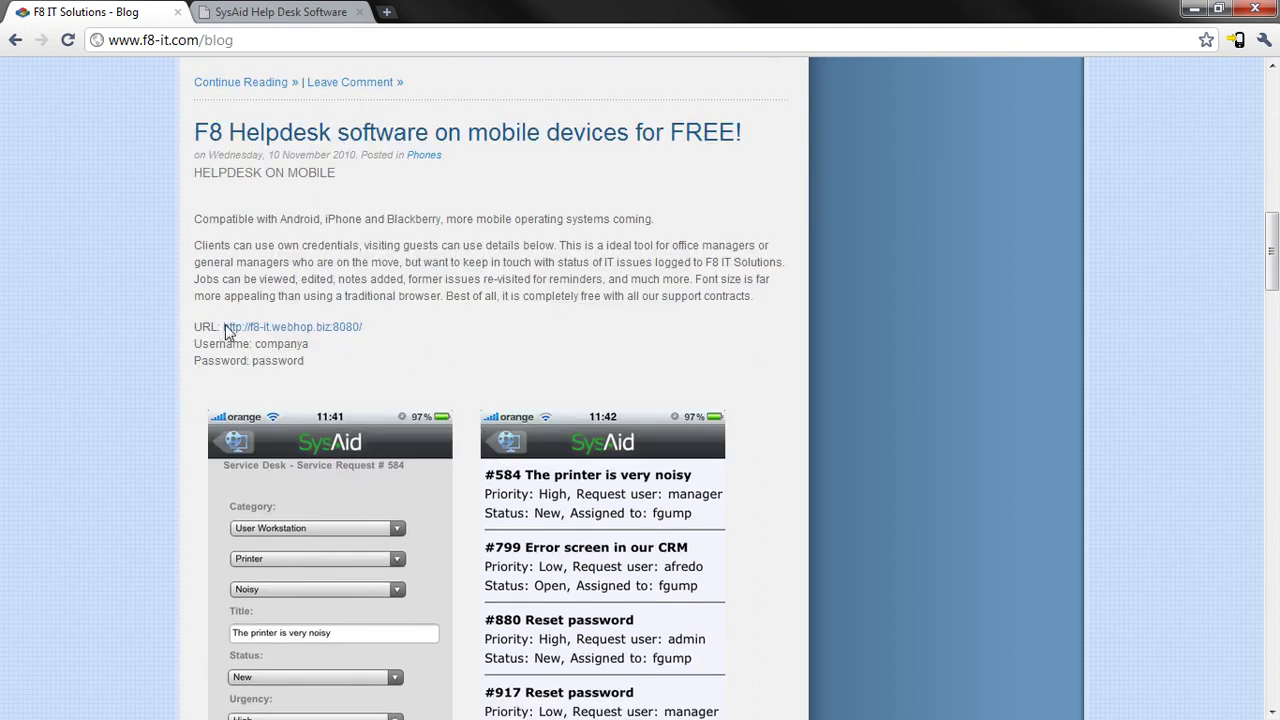
scroll(490, 420, up, 15)
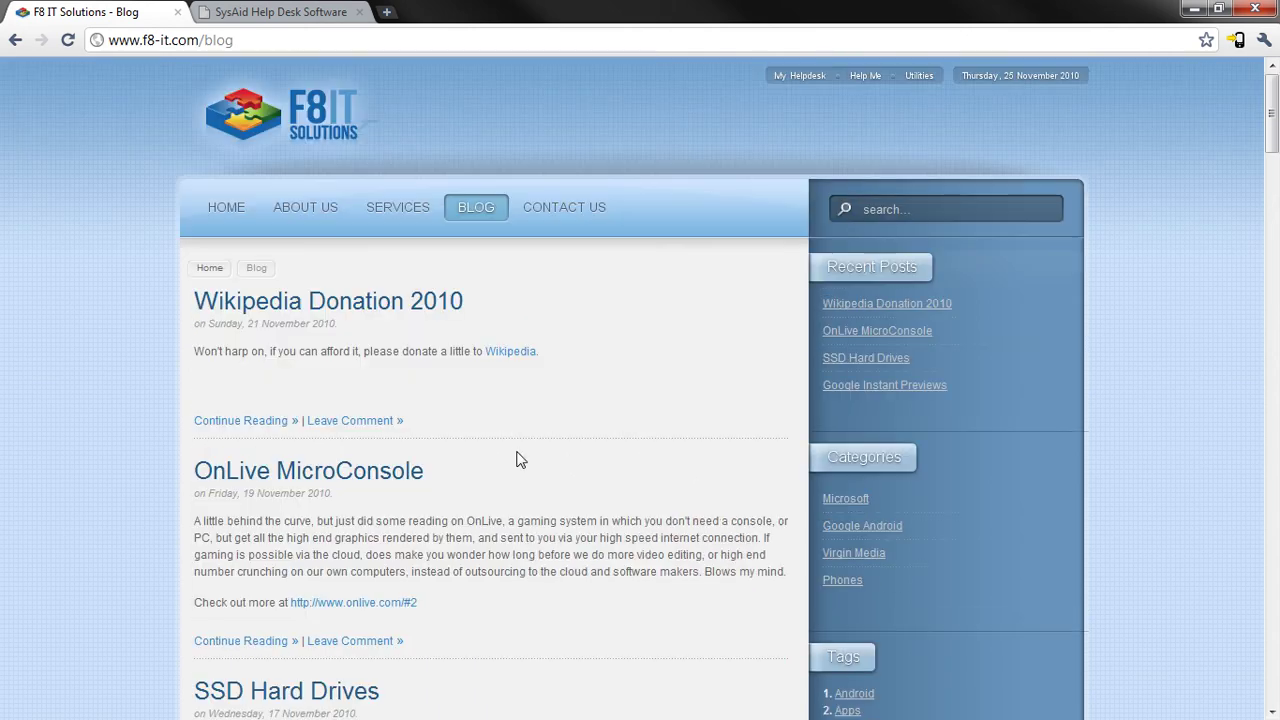
scroll(580, 423, down, 15)
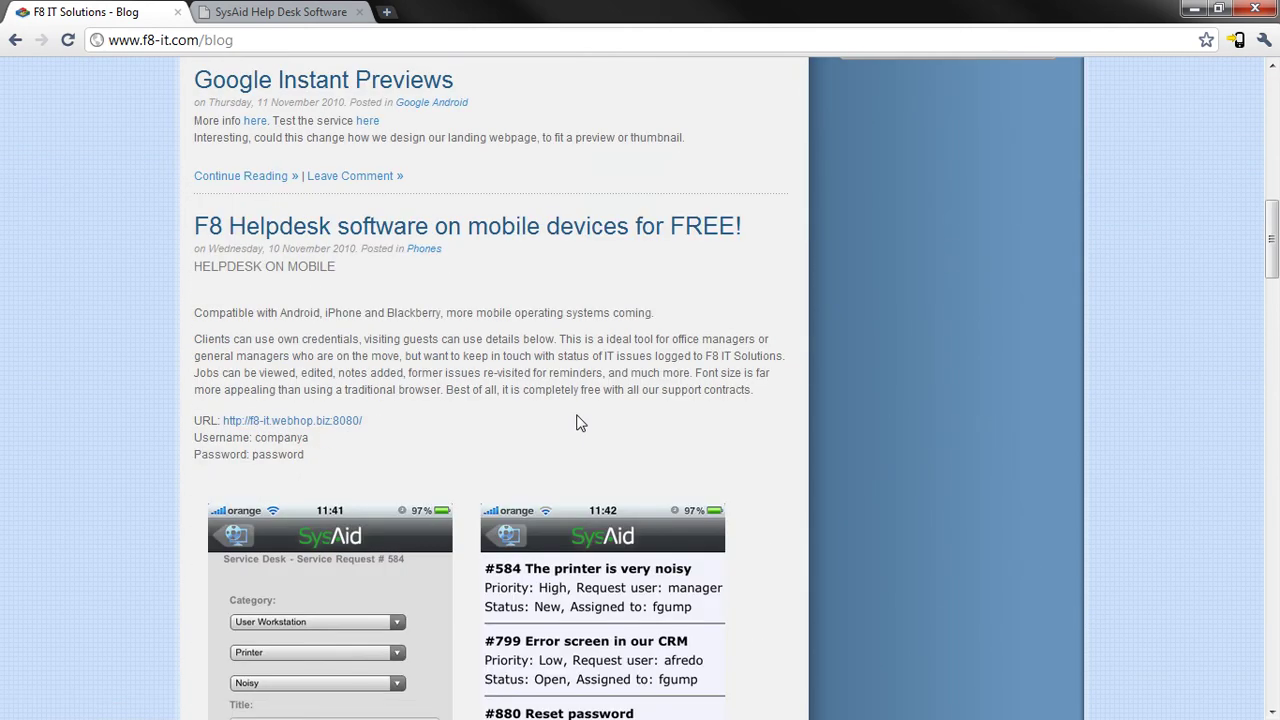
scroll(580, 424, up, 4)
scroll(580, 424, up, 2)
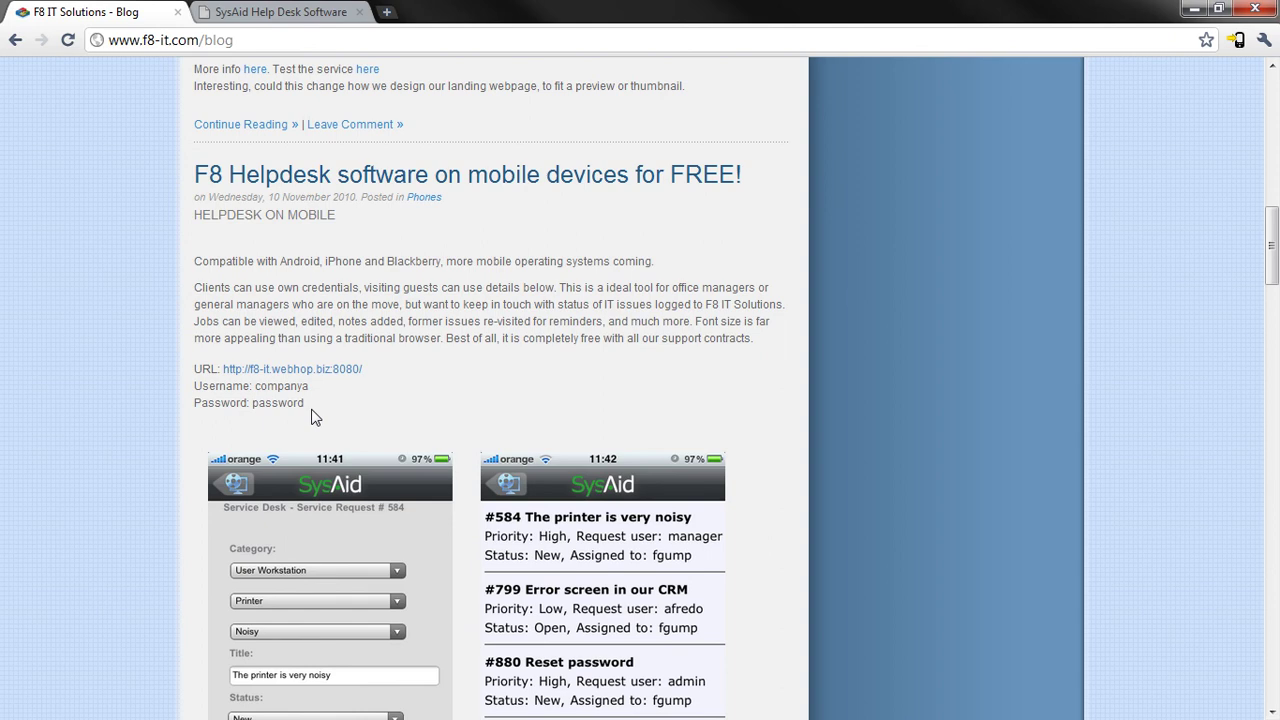
scroll(316, 420, up, 12)
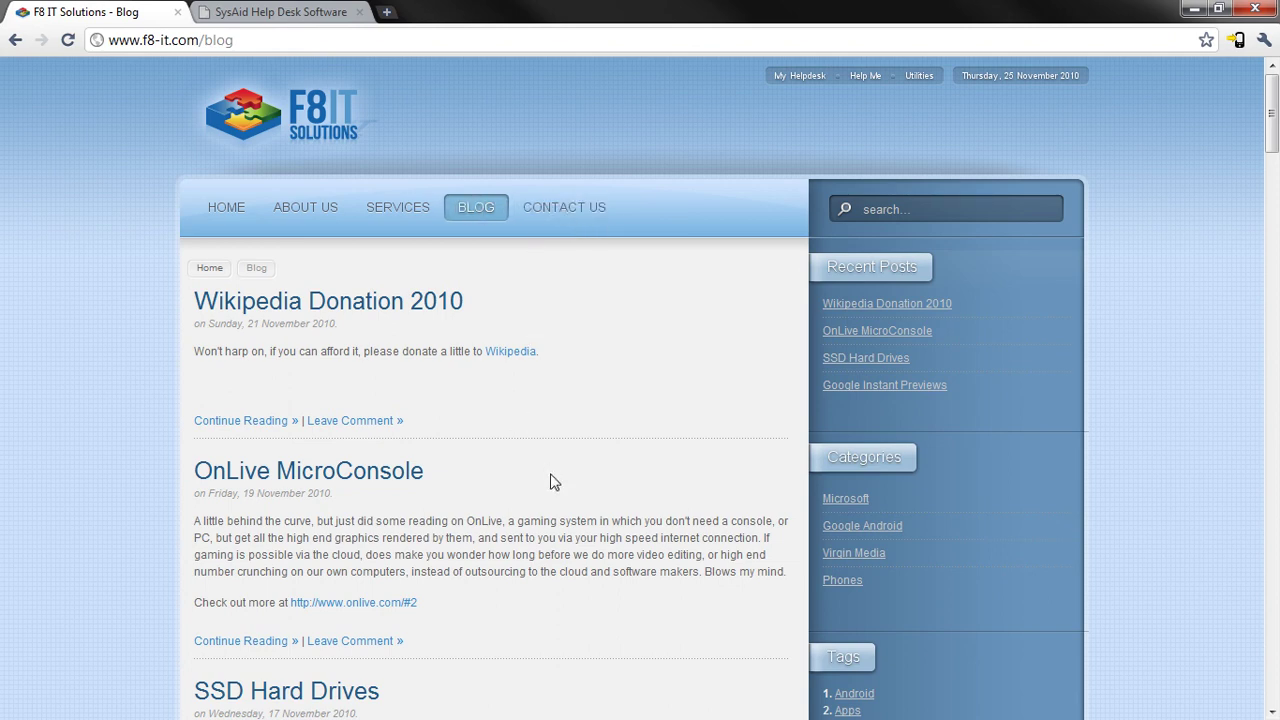
scroll(550, 482, down, 15)
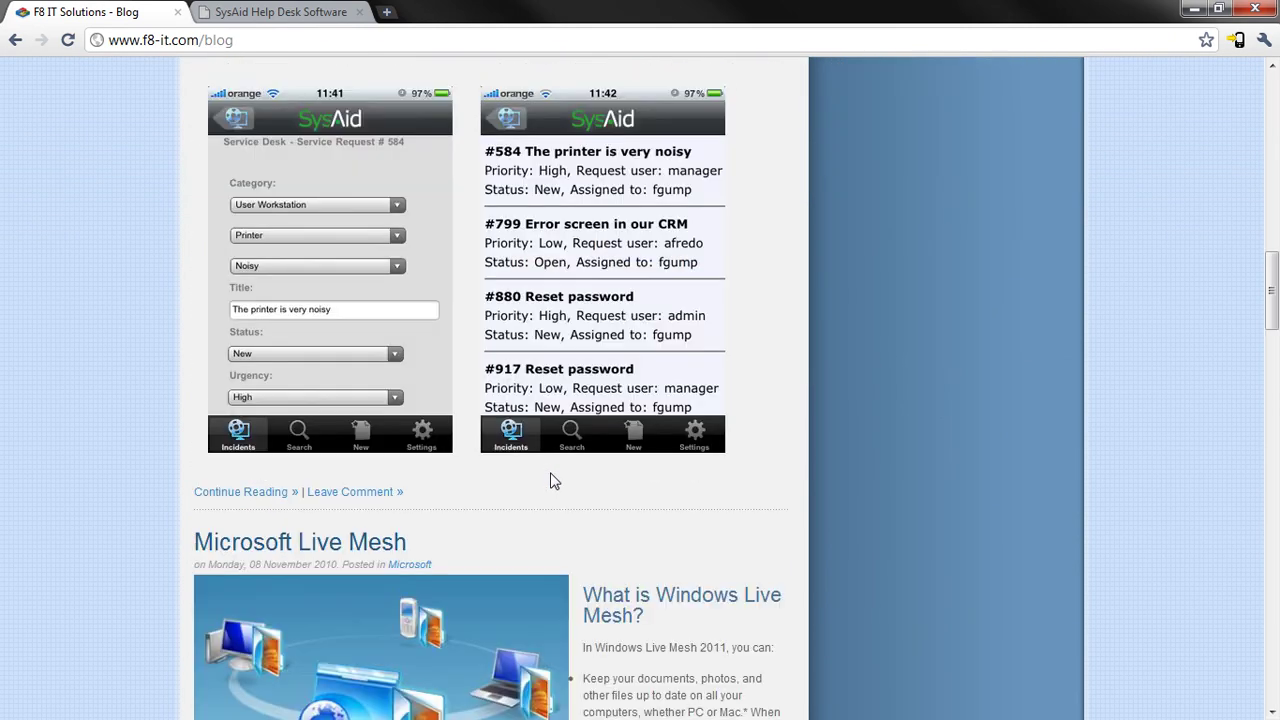